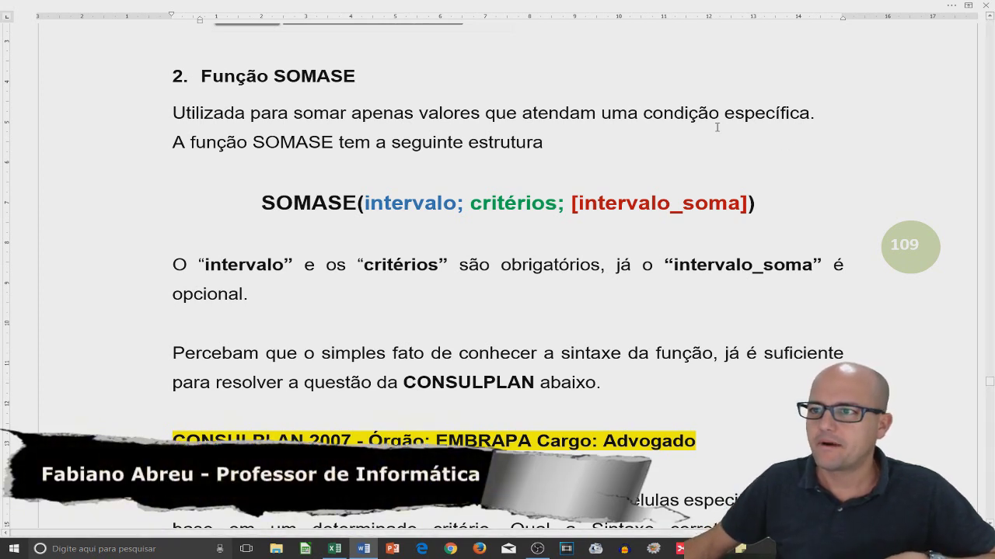
Step: Scroll down to the CONSULPLAN question until SOMASE options a) to e) are visible
{"action": "left_click", "coordinate": [331, 76]}
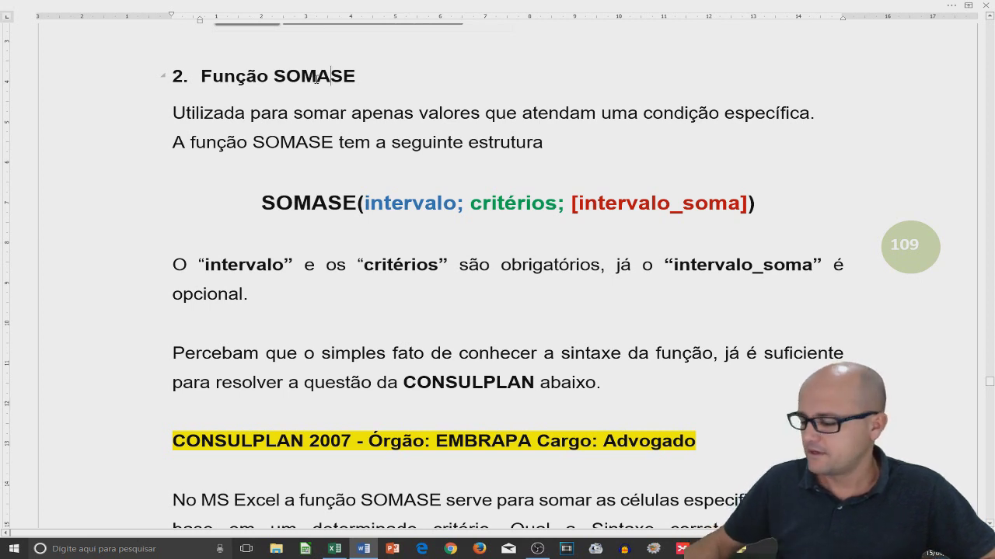
{"action": "type", "text": "+"}
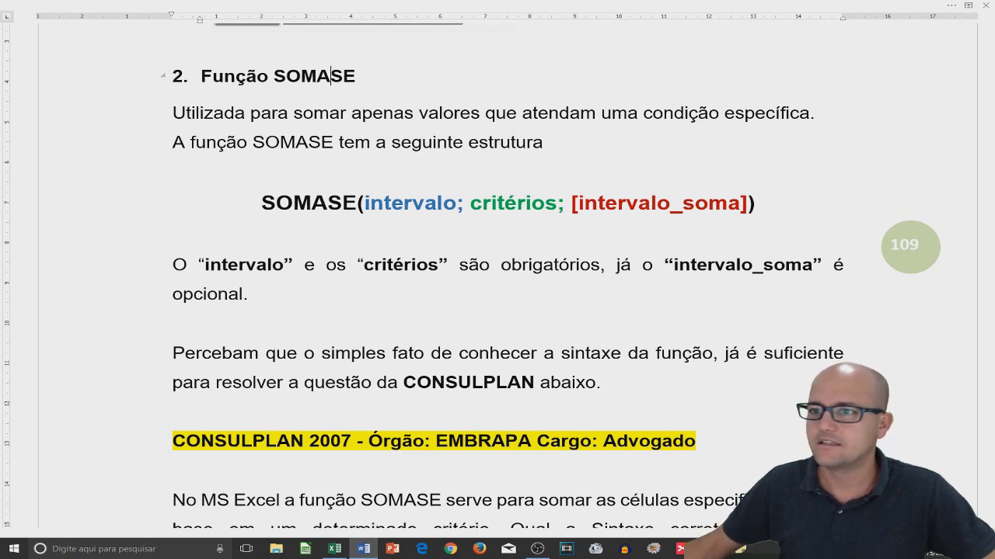
{"action": "scroll", "coordinate": [457, 146], "scroll_direction": "down", "scroll_amount": 3}
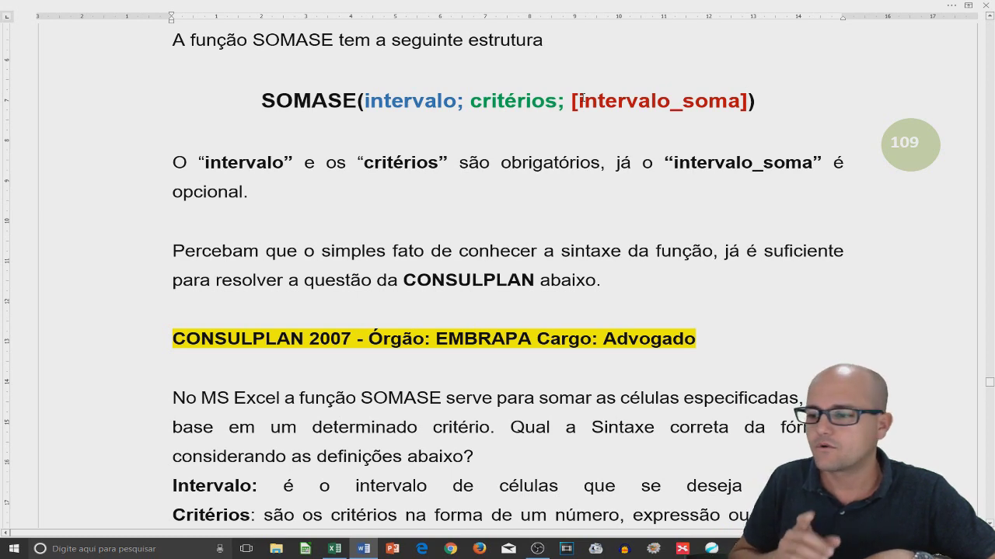
{"action": "scroll", "coordinate": [432, 231], "scroll_direction": "down", "scroll_amount": 5}
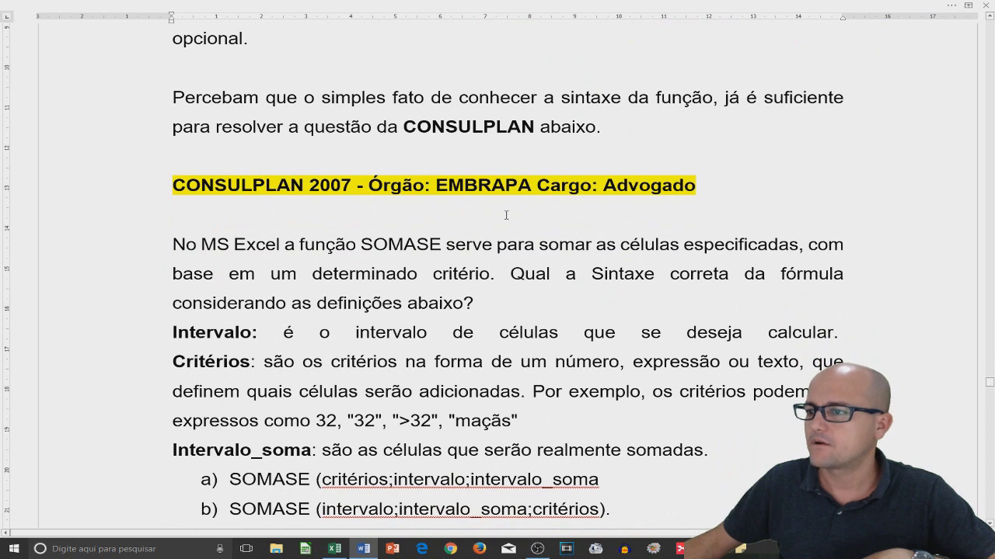
{"action": "scroll", "coordinate": [590, 201], "scroll_direction": "down", "scroll_amount": 2}
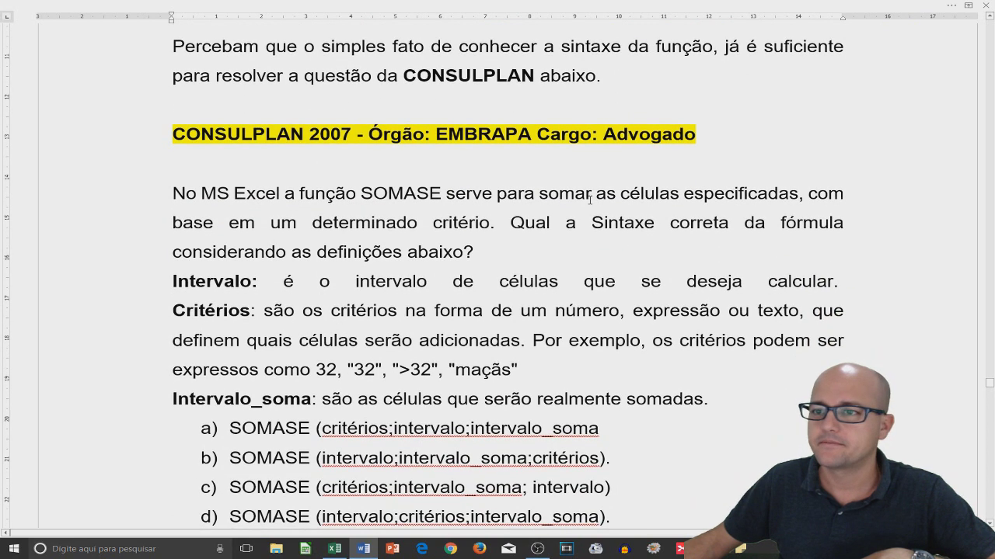
{"action": "scroll", "coordinate": [590, 200], "scroll_direction": "down", "scroll_amount": 2}
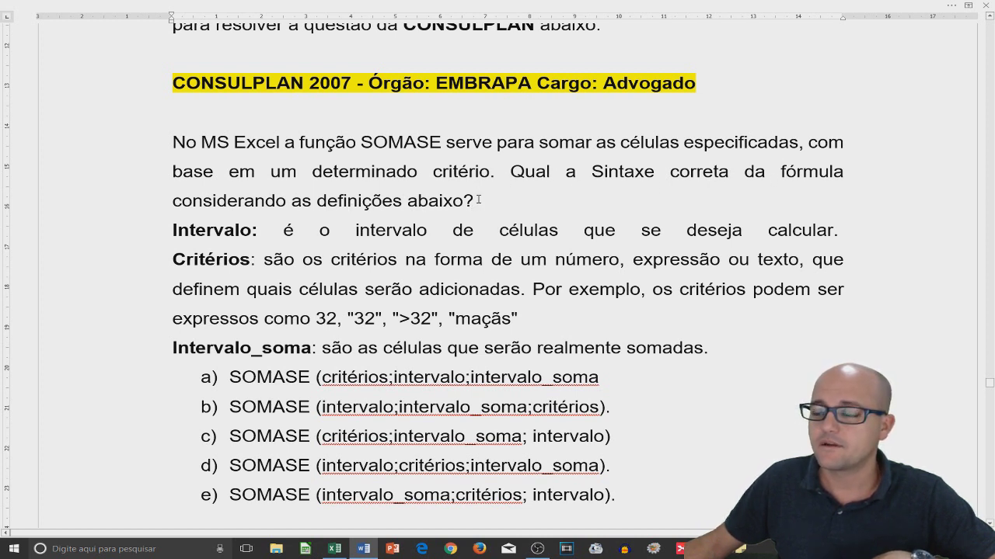
{"action": "scroll", "coordinate": [483, 200], "scroll_direction": "down", "scroll_amount": 1}
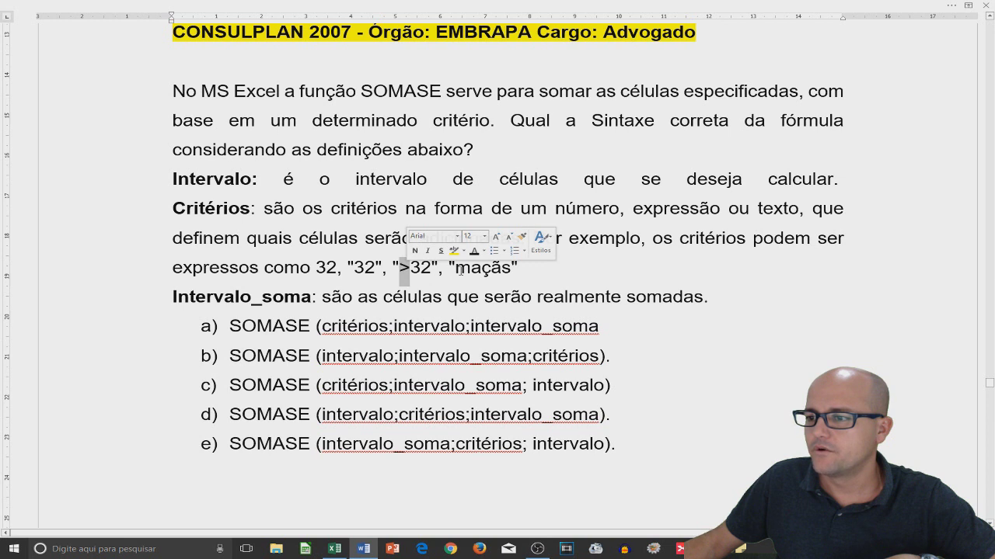
{"action": "left_click", "coordinate": [458, 269]}
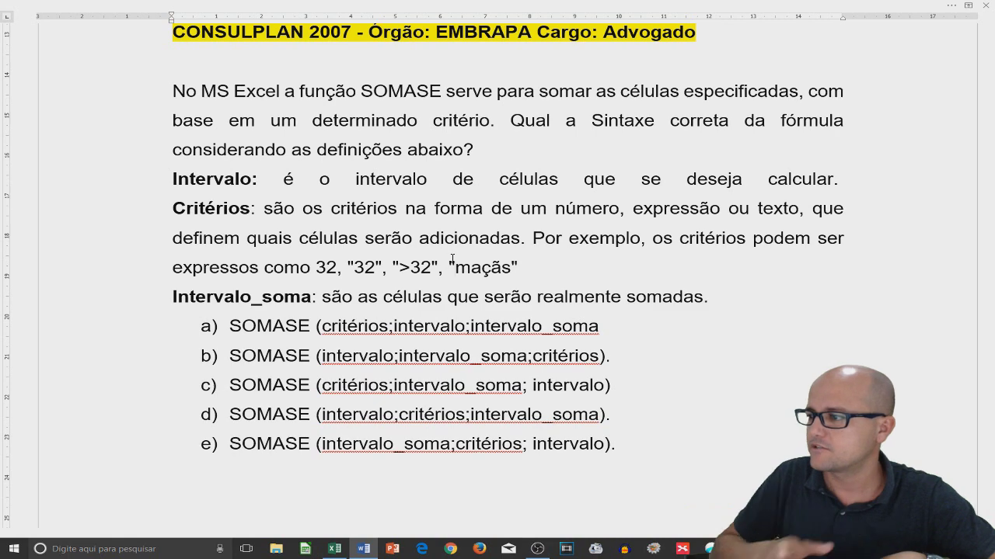
{"action": "scroll", "coordinate": [436, 267], "scroll_direction": "down", "scroll_amount": 3}
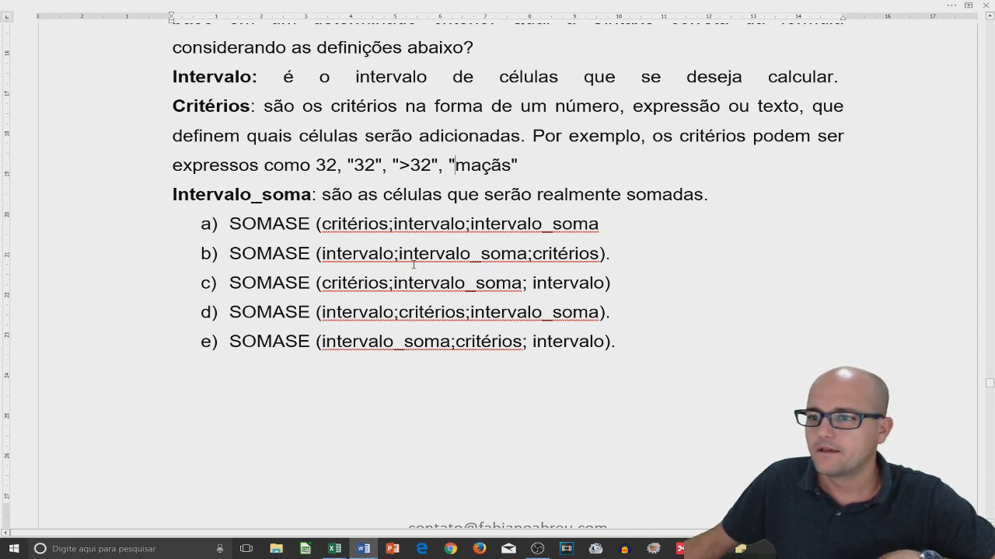
{"action": "scroll", "coordinate": [244, 143], "scroll_direction": "up", "scroll_amount": 3}
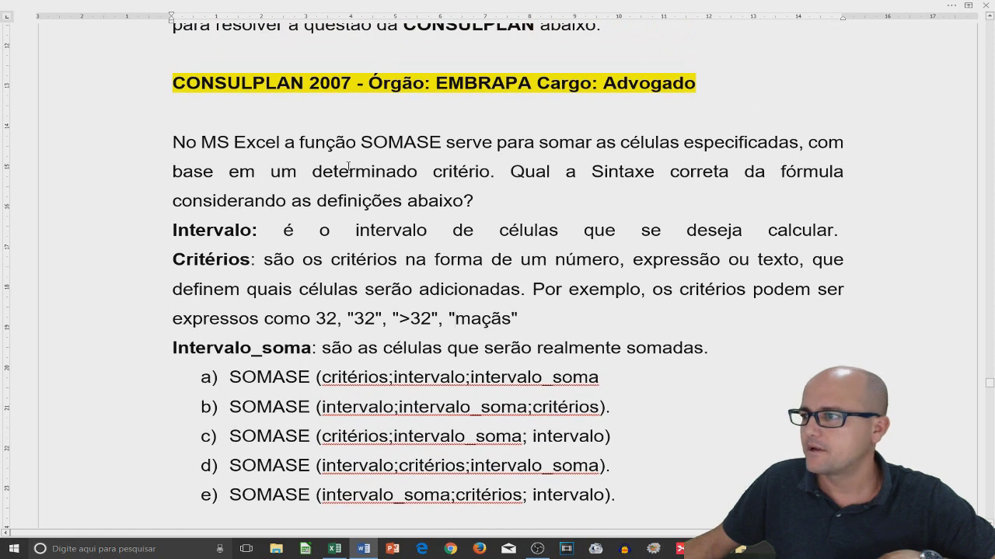
{"action": "scroll", "coordinate": [594, 233], "scroll_direction": "down", "scroll_amount": 1}
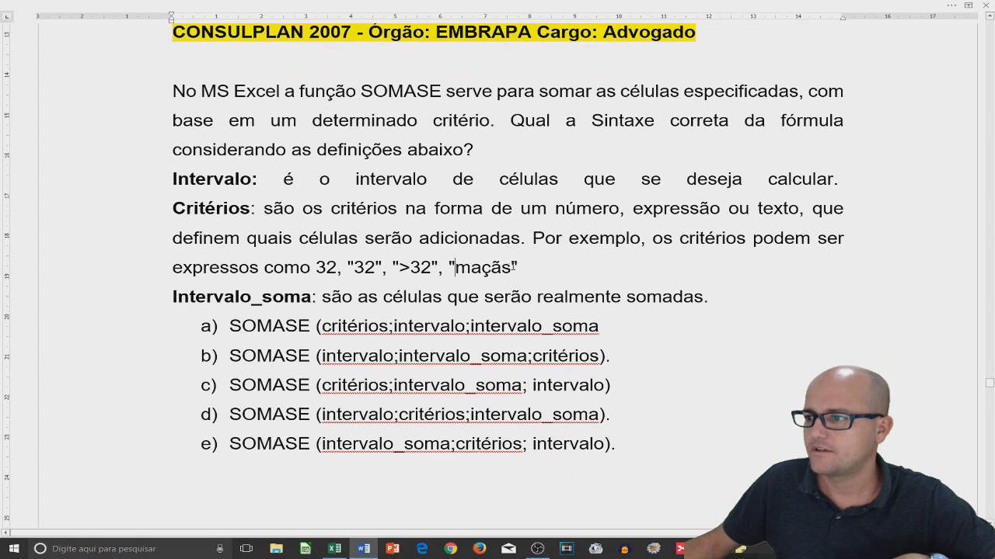
{"action": "scroll", "coordinate": [350, 225], "scroll_direction": "up", "scroll_amount": 1}
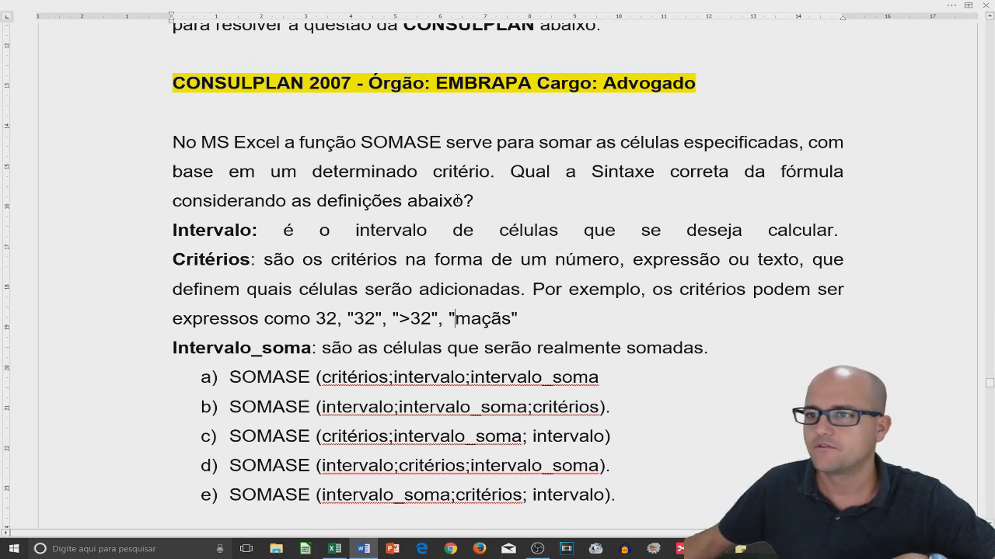
{"action": "scroll", "coordinate": [302, 250], "scroll_direction": "down", "scroll_amount": 1}
{"action": "scroll", "coordinate": [307, 241], "scroll_direction": "down", "scroll_amount": 1}
{"action": "scroll", "coordinate": [312, 230], "scroll_direction": "down", "scroll_amount": 1}
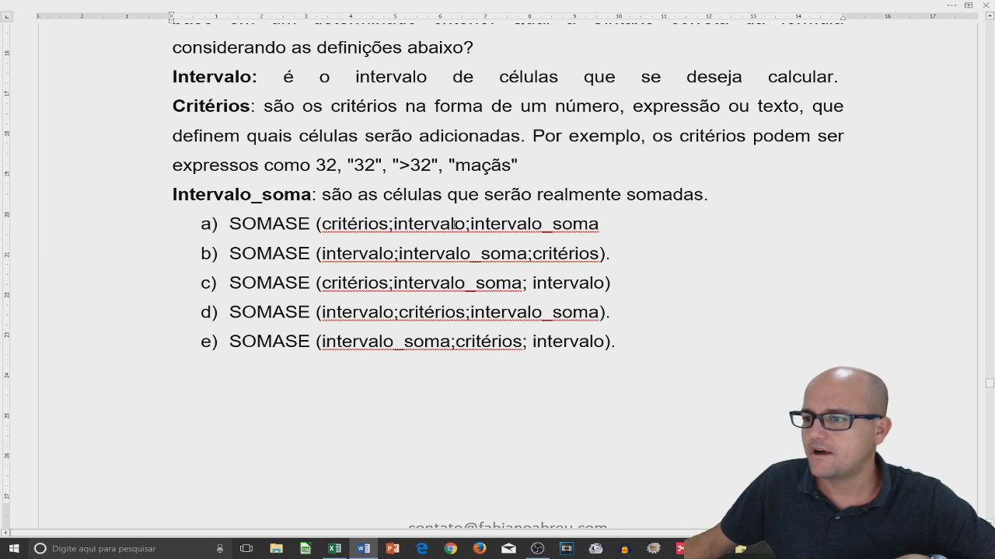
{"action": "left_click", "coordinate": [319, 223]}
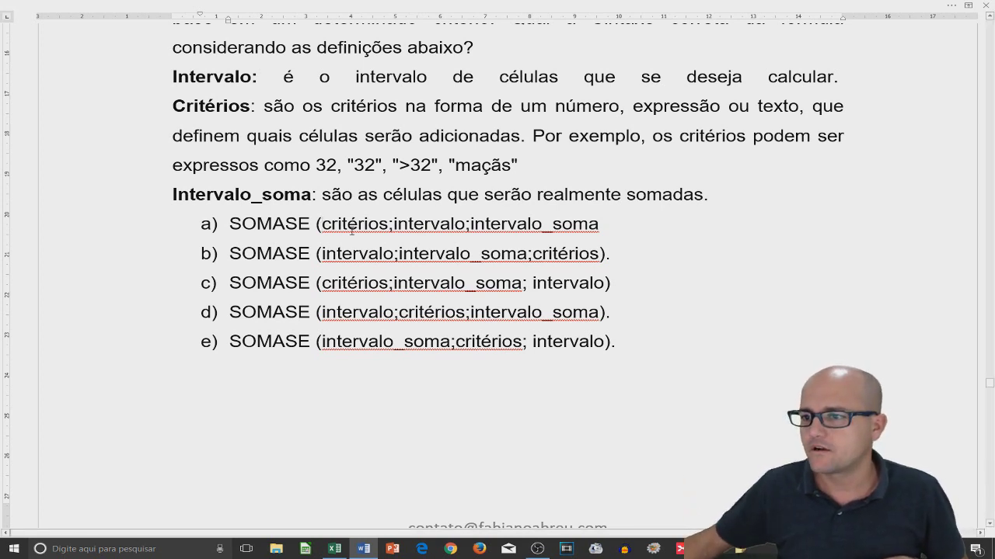
Step: Highlight the arguments in options a, b and c to compare their syntax
{"action": "left_click", "coordinate": [321, 224]}
{"action": "left_click_drag", "start_coordinate": [398, 255], "coordinate": [517, 257]}
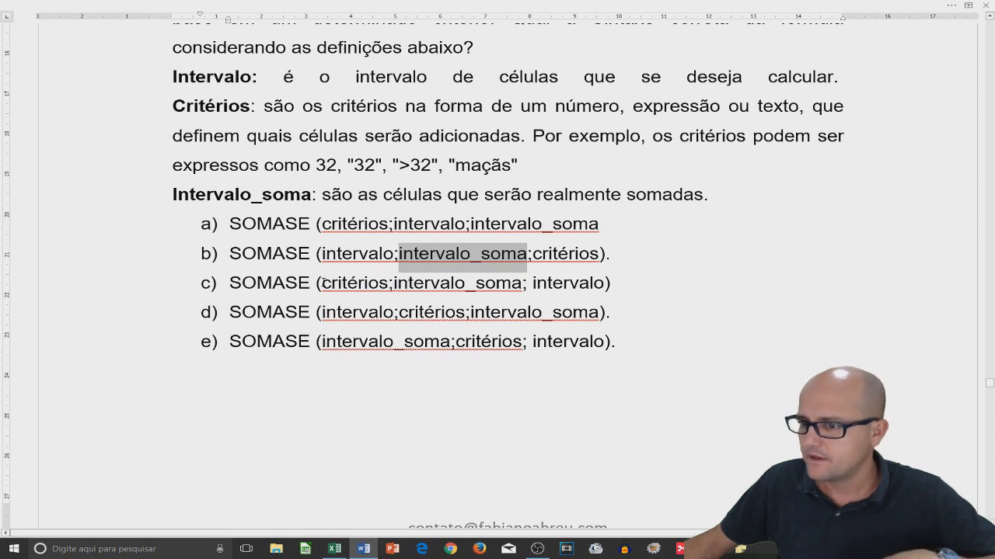
{"action": "left_click_drag", "start_coordinate": [321, 283], "coordinate": [465, 283]}
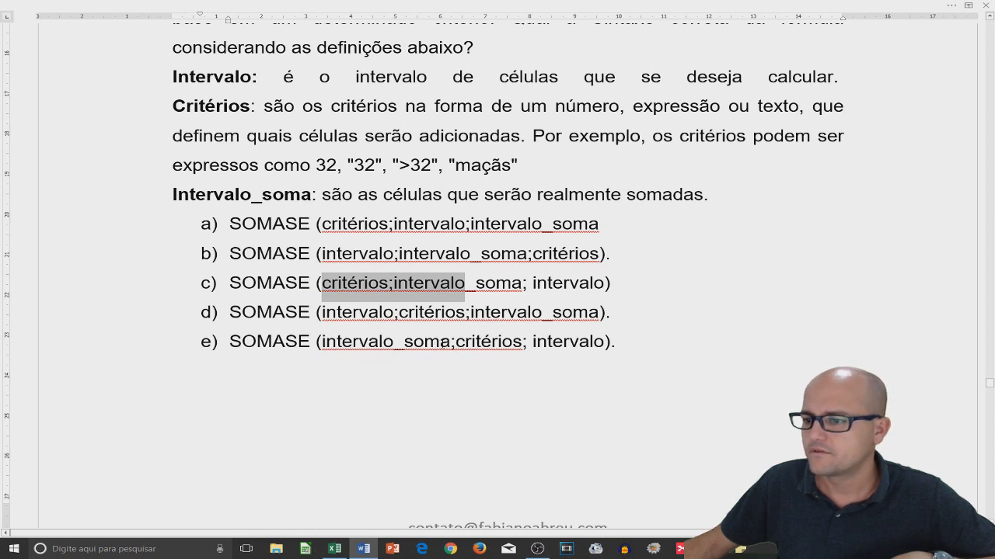
Step: Bold option d) SOMASE (intervalo;critérios;intervalo_soma) as the correct answer
{"action": "left_click", "coordinate": [138, 328]}
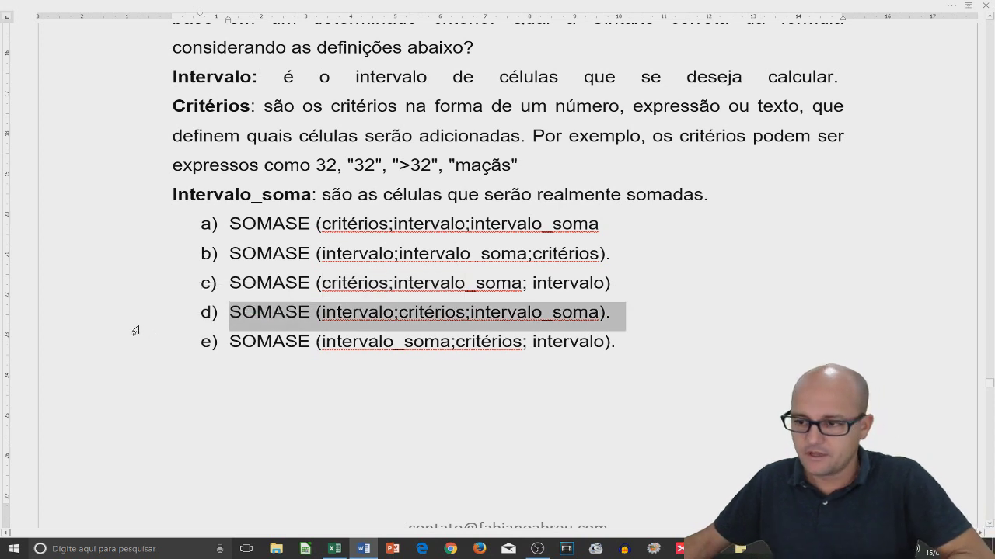
{"action": "key", "text": "ctrl+b"}
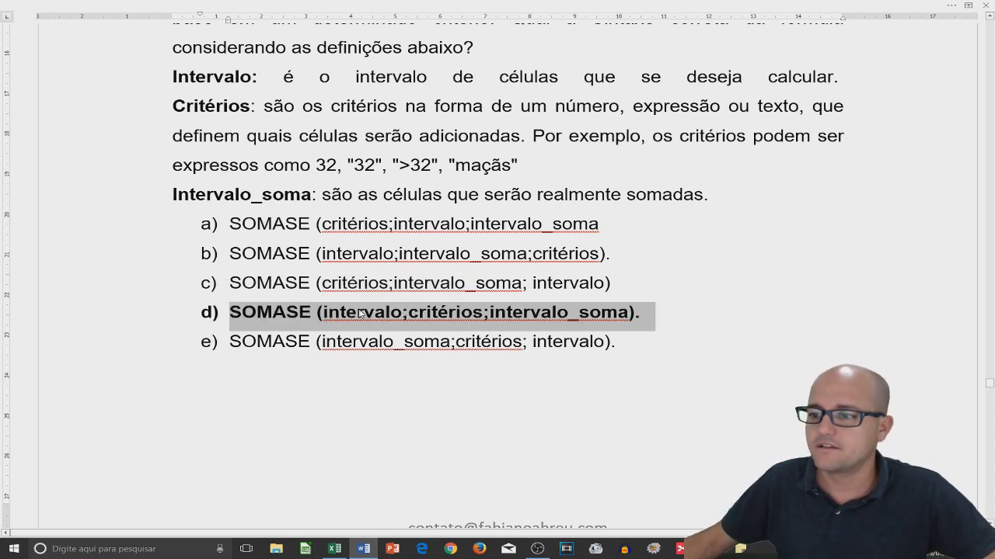
{"action": "left_click", "coordinate": [357, 317]}
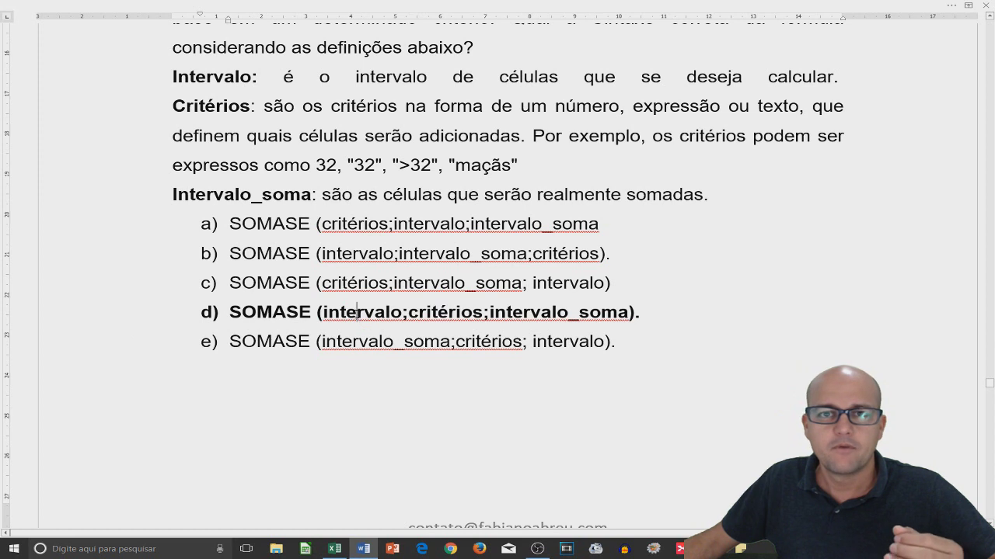
{"action": "key", "text": "alt+Tab"}
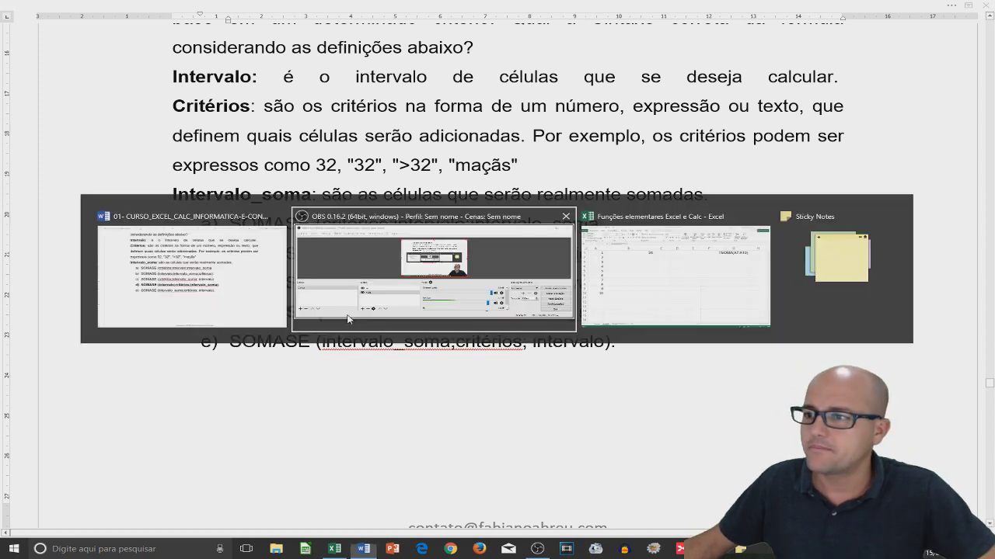
Step: In Excel, review the Function Arguments of B1's =SOMASE(A1:A10;">=7"), which returns 34
{"action": "key", "text": "Tab"}
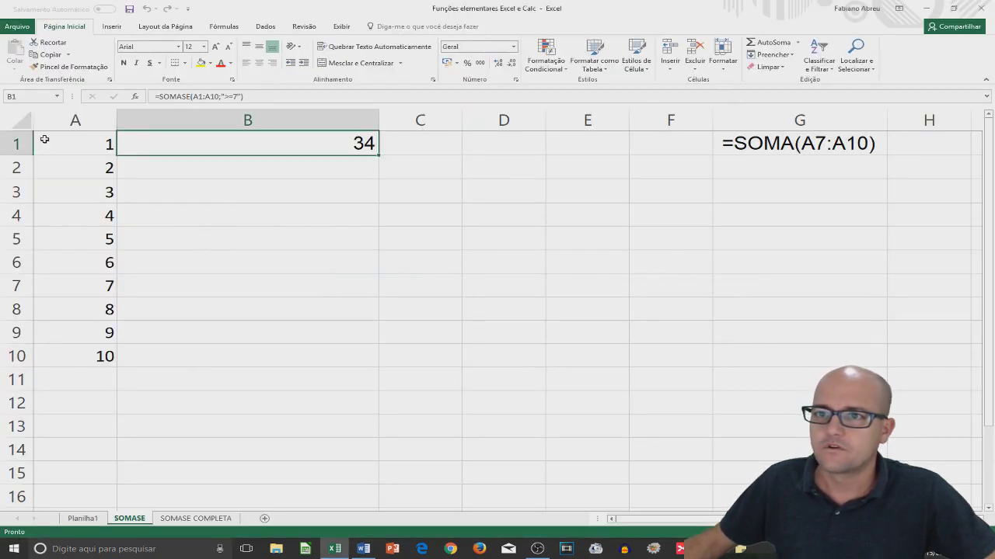
{"action": "left_click", "coordinate": [135, 96]}
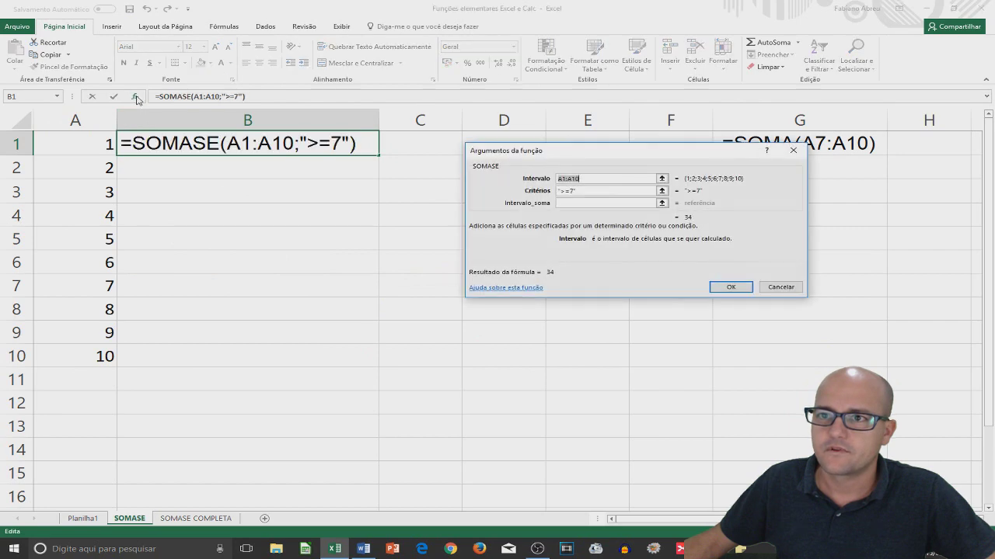
{"action": "left_click_drag", "start_coordinate": [591, 154], "coordinate": [243, 125]}
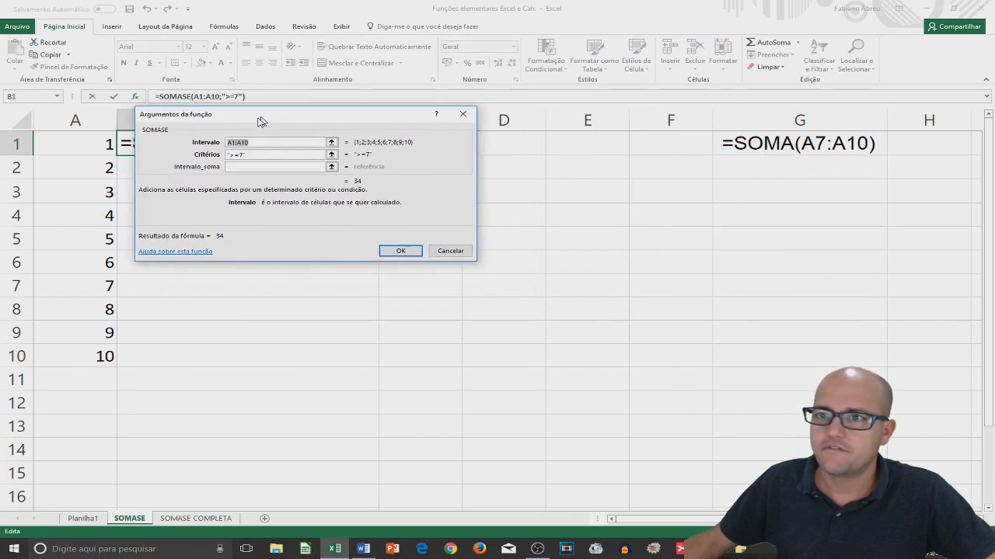
{"action": "left_click_drag", "start_coordinate": [248, 121], "coordinate": [297, 253]}
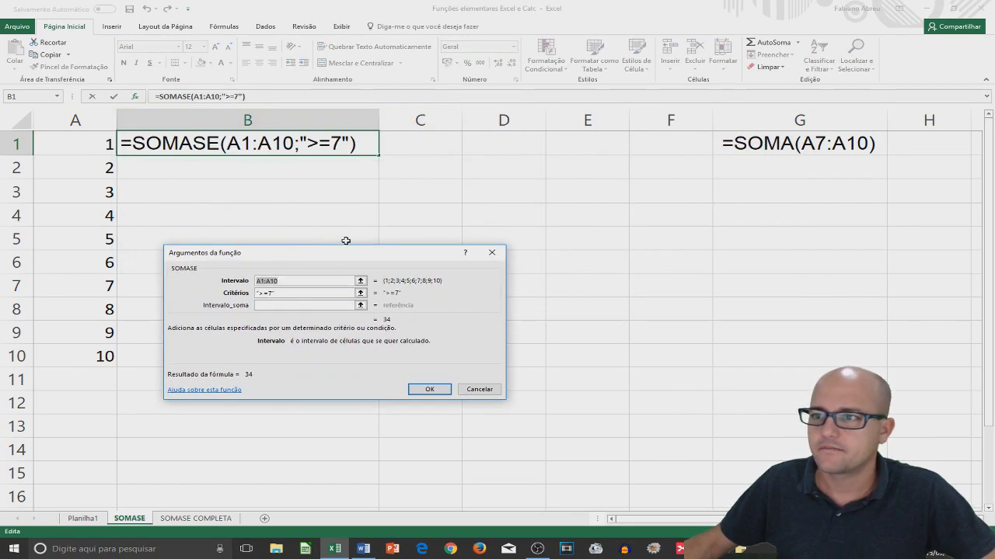
{"action": "key", "text": "Return"}
{"action": "left_click", "coordinate": [357, 286]}
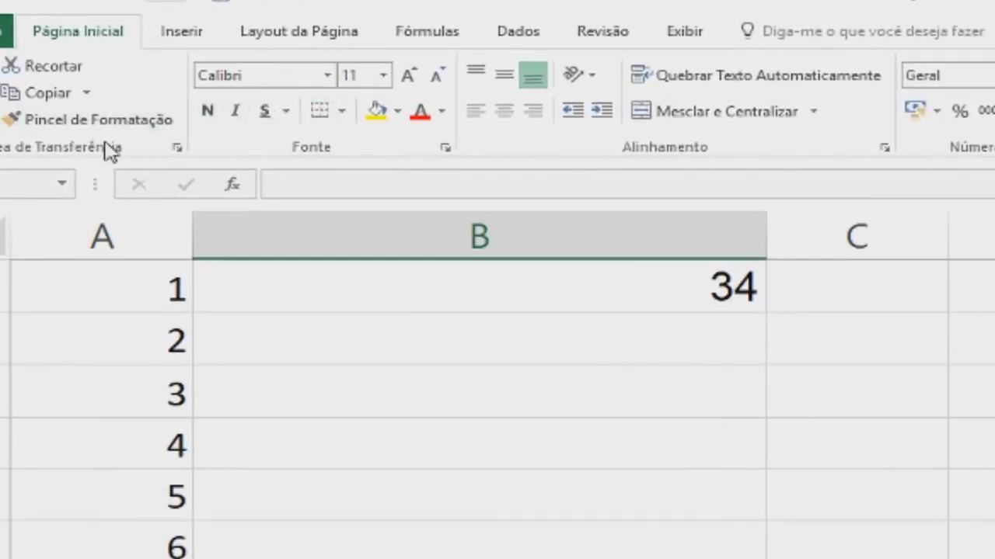
{"action": "left_click", "coordinate": [235, 191]}
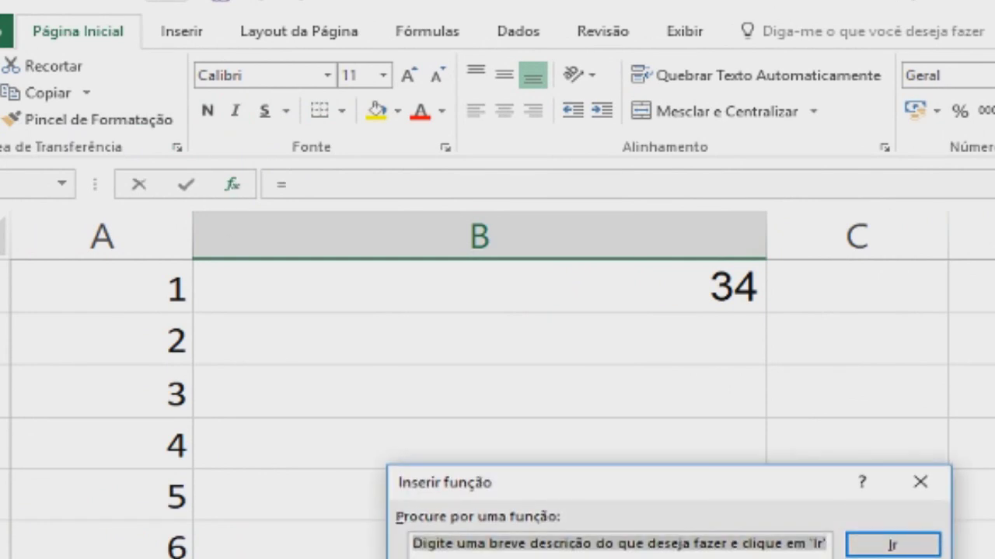
Step: Browse recently used functions SOMA, CONT.NÚM and MÁXIMO to read their descriptions
{"action": "left_click_drag", "start_coordinate": [629, 488], "coordinate": [444, 227]}
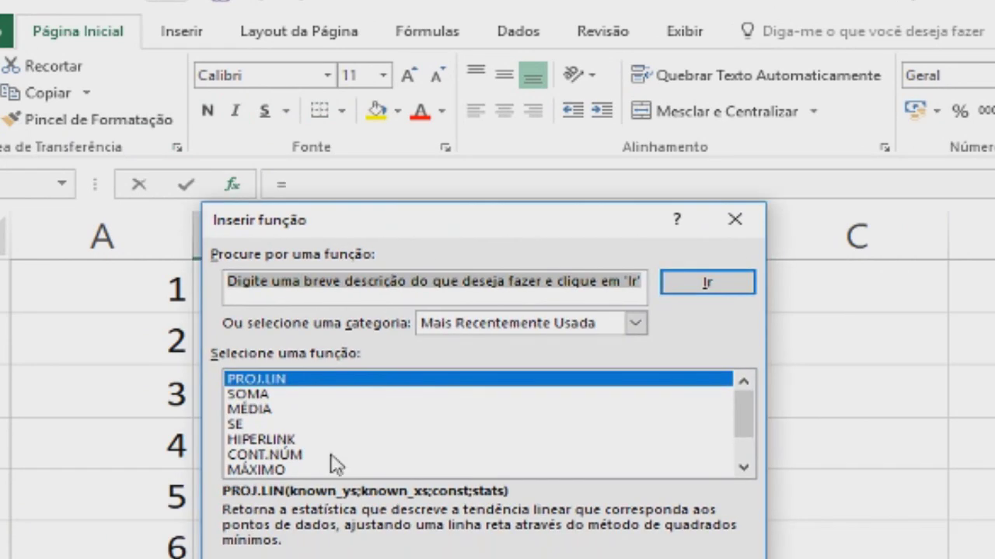
{"action": "left_click", "coordinate": [256, 396]}
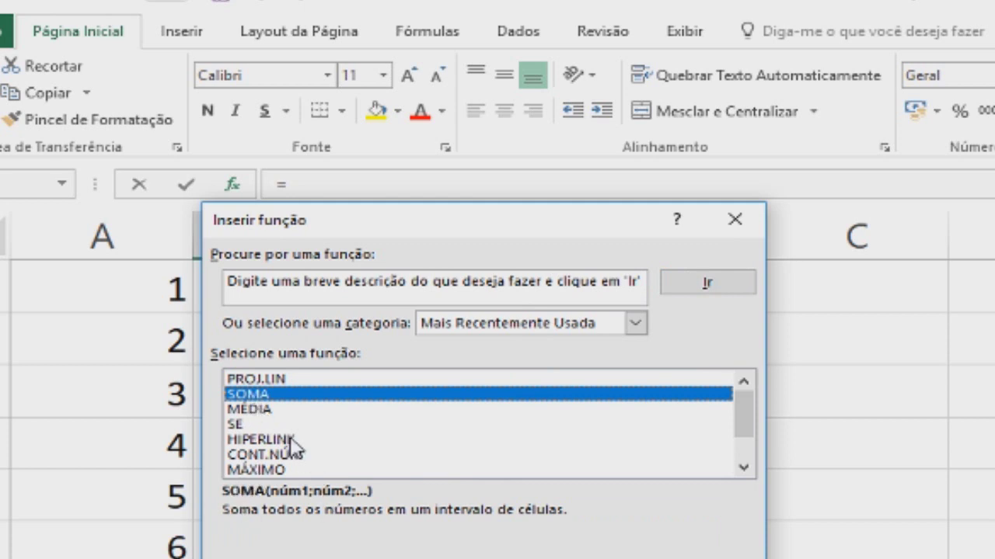
{"action": "left_click", "coordinate": [263, 424]}
{"action": "left_click", "coordinate": [259, 440]}
{"action": "left_click", "coordinate": [263, 454]}
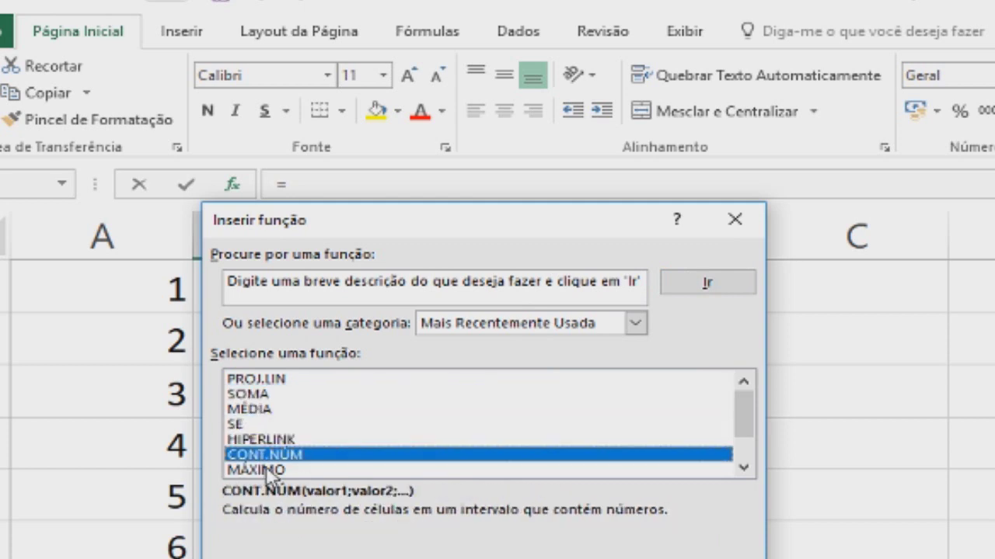
{"action": "left_click", "coordinate": [268, 471]}
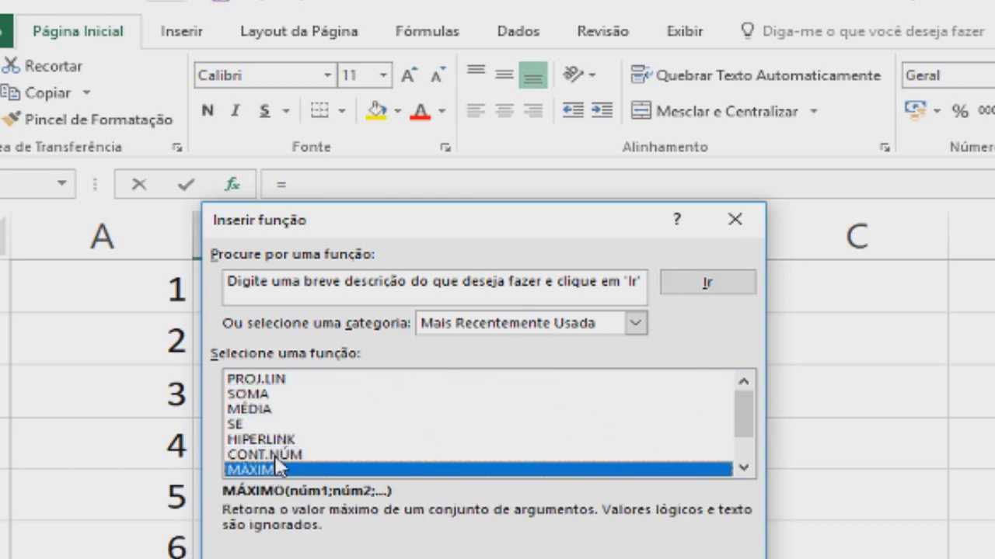
{"action": "key", "text": "Down"}
{"action": "key", "text": "Down"}
{"action": "key", "text": "Down"}
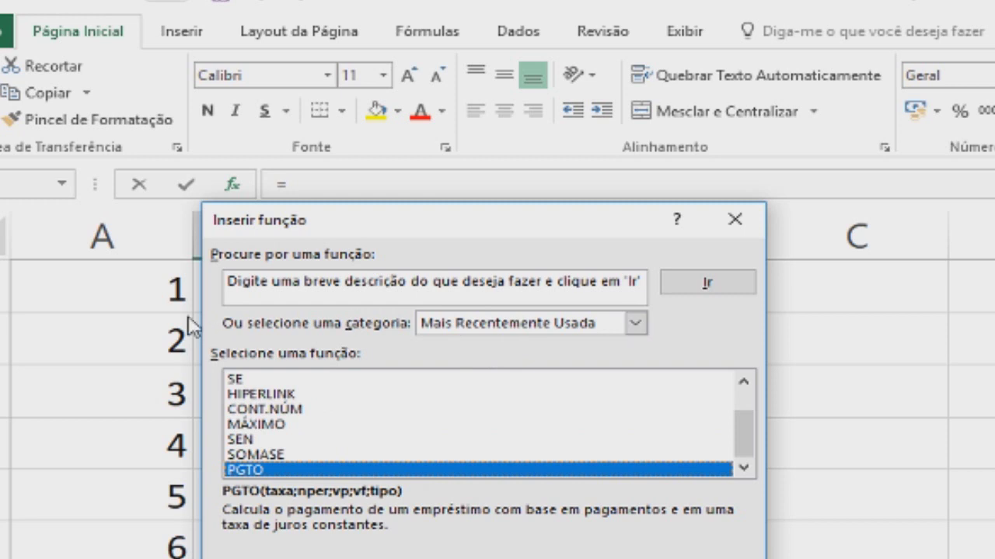
Step: Switch the function category to Financeira, showing AMORDEGRC's description
{"action": "left_click", "coordinate": [318, 286]}
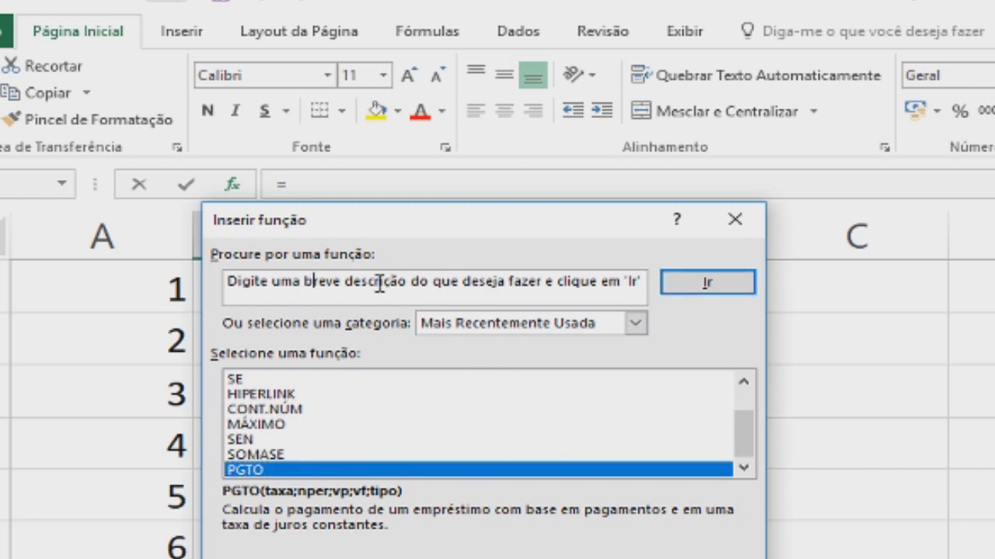
{"action": "left_click", "coordinate": [635, 323]}
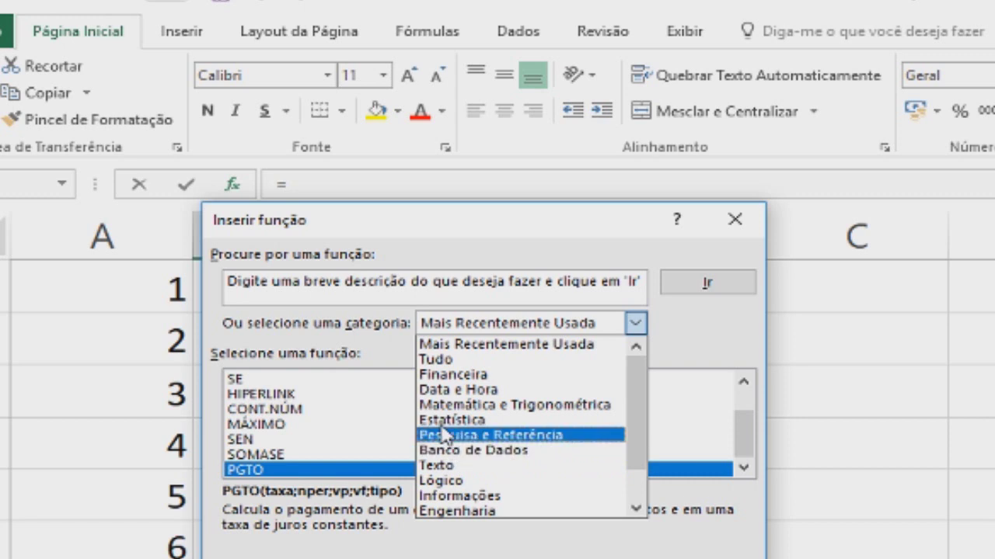
{"action": "left_click", "coordinate": [457, 376]}
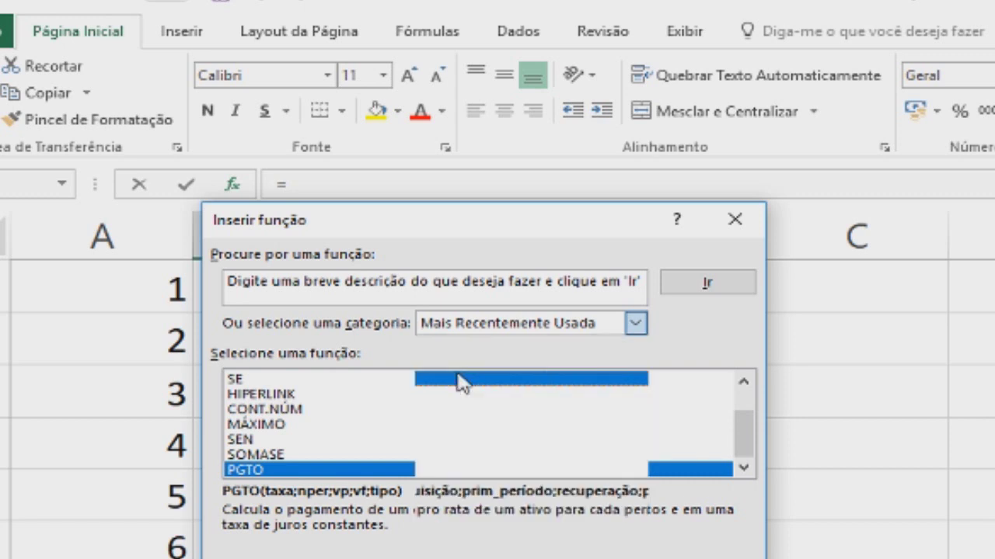
{"action": "scroll", "coordinate": [291, 433], "scroll_direction": "down", "scroll_amount": 2}
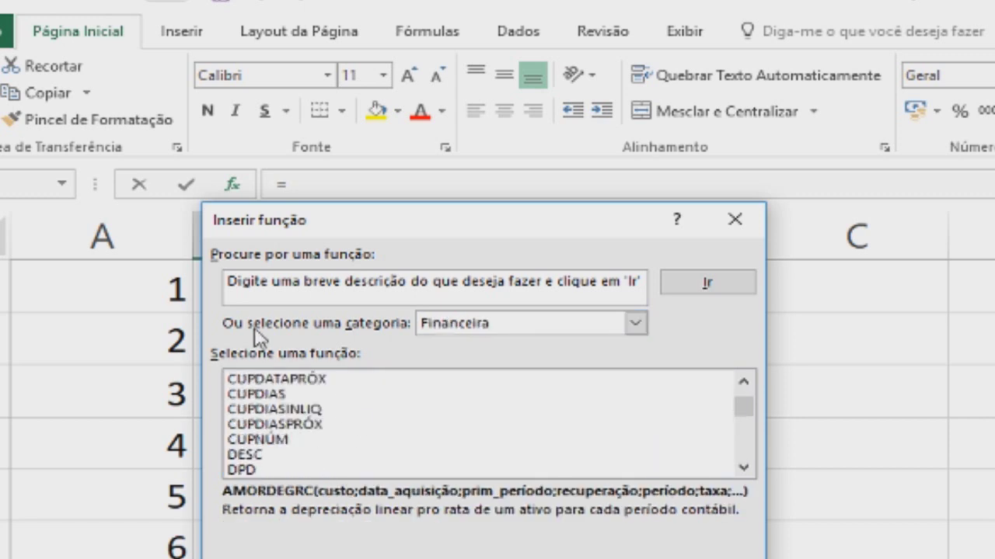
{"action": "left_click_drag", "start_coordinate": [466, 220], "coordinate": [412, 217]}
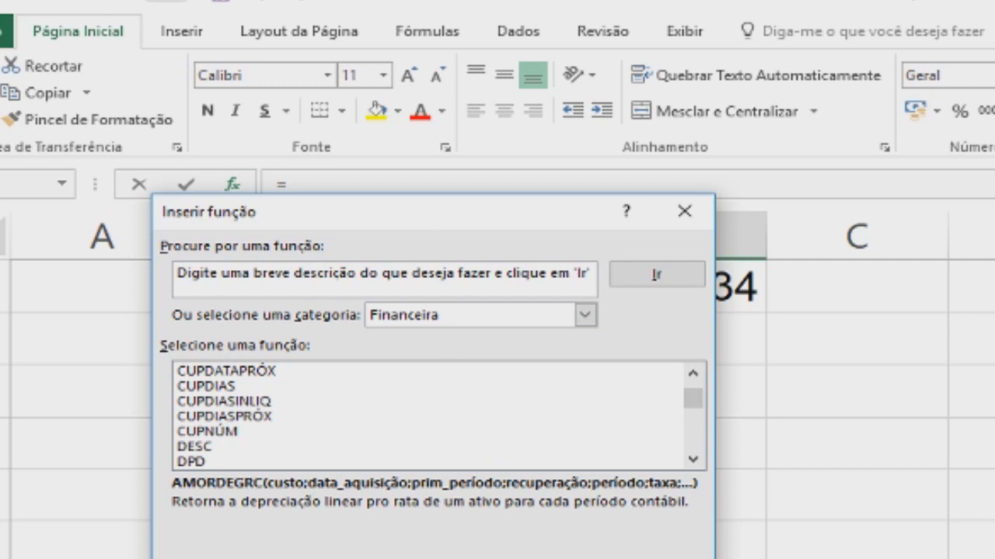
Step: Cancel the Excel function dialog and scroll the Word notes to the TJ-PR 2009 question
{"action": "key", "text": "Escape"}
{"action": "key", "text": "alt+Tab"}
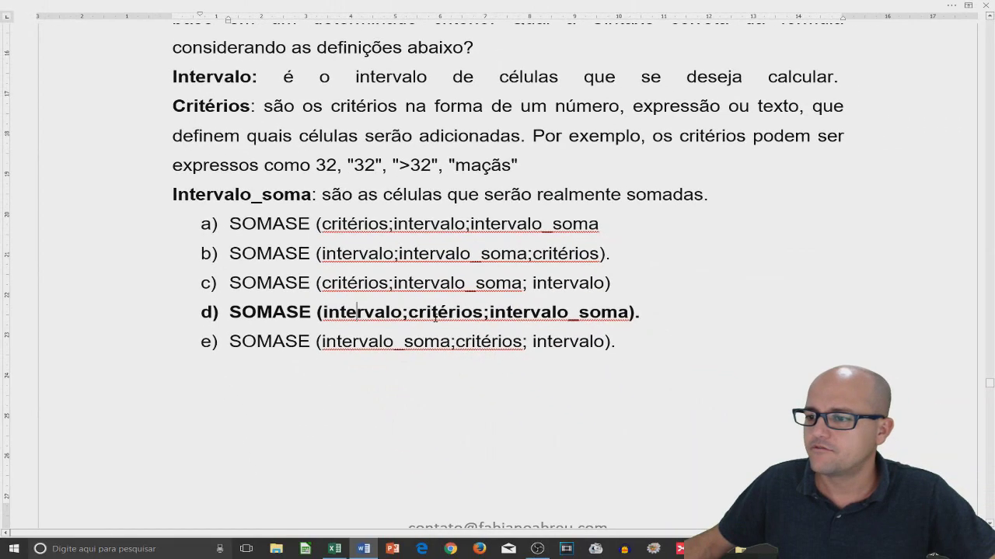
{"action": "left_click_drag", "start_coordinate": [641, 313], "coordinate": [229, 313]}
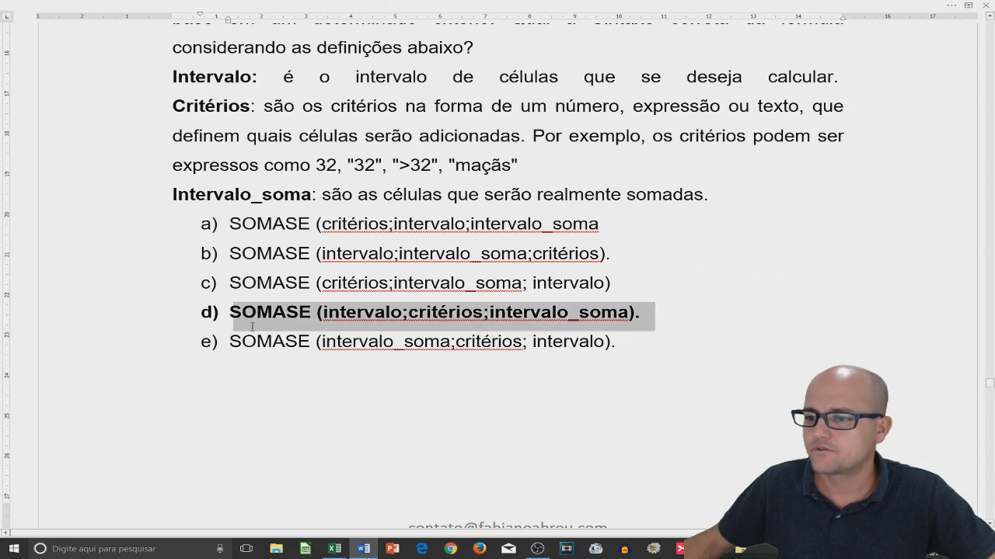
{"action": "scroll", "coordinate": [510, 249], "scroll_direction": "up", "scroll_amount": 3}
{"action": "scroll", "coordinate": [498, 233], "scroll_direction": "up", "scroll_amount": 1}
{"action": "scroll", "coordinate": [466, 210], "scroll_direction": "up", "scroll_amount": 4}
{"action": "scroll", "coordinate": [438, 184], "scroll_direction": "up", "scroll_amount": 3}
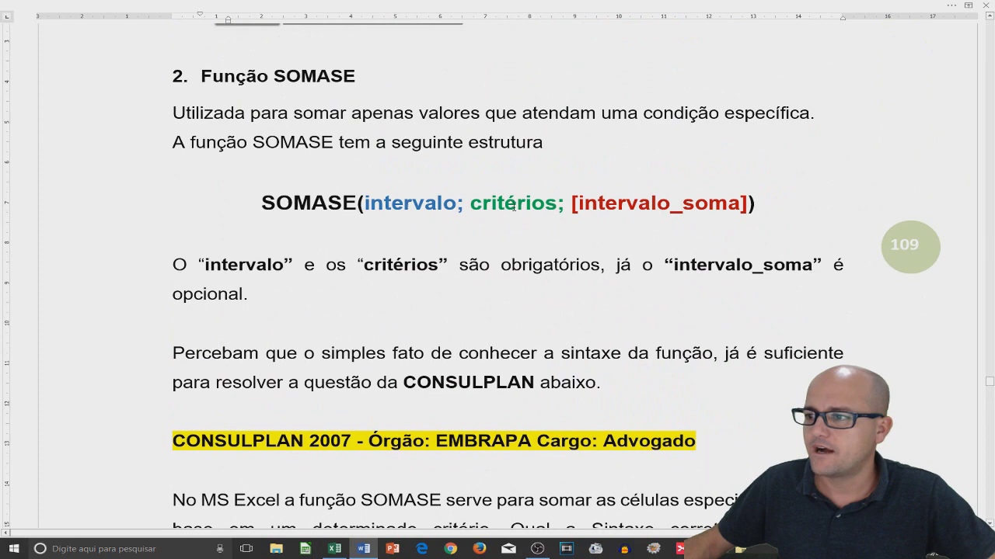
{"action": "scroll", "coordinate": [526, 206], "scroll_direction": "down", "scroll_amount": 3}
{"action": "scroll", "coordinate": [536, 214], "scroll_direction": "down", "scroll_amount": 3}
{"action": "scroll", "coordinate": [542, 221], "scroll_direction": "down", "scroll_amount": 4}
{"action": "scroll", "coordinate": [541, 220], "scroll_direction": "down", "scroll_amount": 1}
{"action": "scroll", "coordinate": [430, 262], "scroll_direction": "down", "scroll_amount": 2}
{"action": "scroll", "coordinate": [431, 262], "scroll_direction": "down", "scroll_amount": 4}
{"action": "scroll", "coordinate": [432, 256], "scroll_direction": "down", "scroll_amount": 3}
{"action": "scroll", "coordinate": [432, 257], "scroll_direction": "down", "scroll_amount": 1}
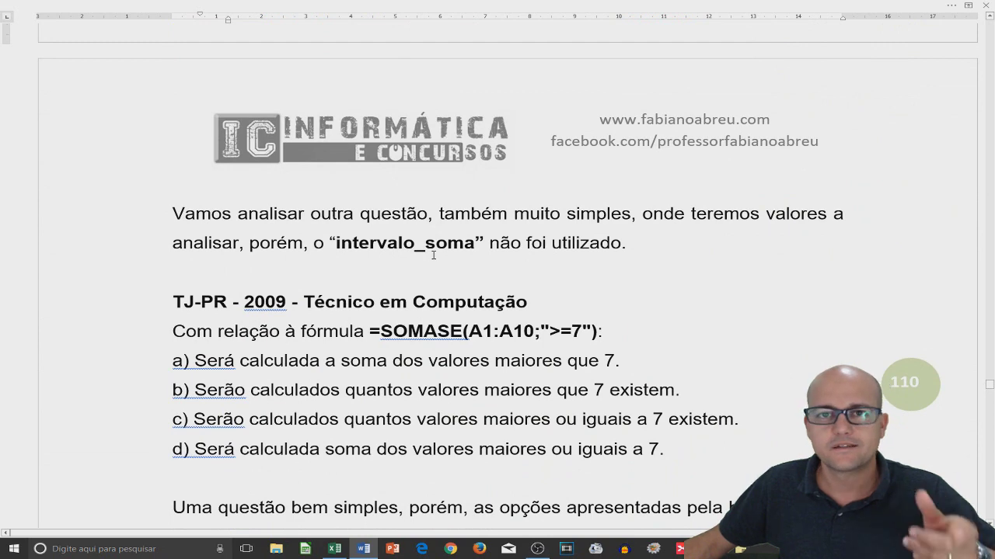
{"action": "scroll", "coordinate": [434, 233], "scroll_direction": "down", "scroll_amount": 1}
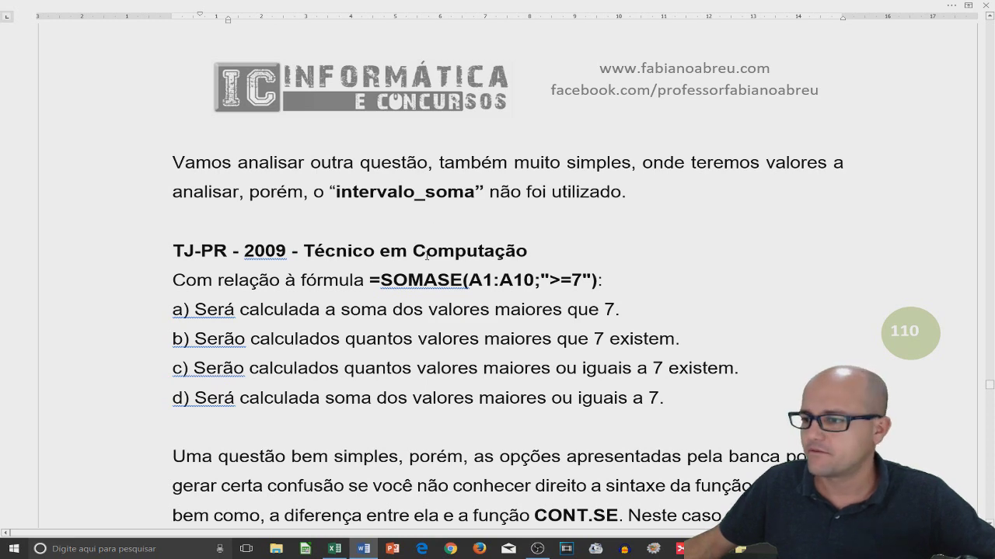
{"action": "scroll", "coordinate": [457, 288], "scroll_direction": "down", "scroll_amount": 1}
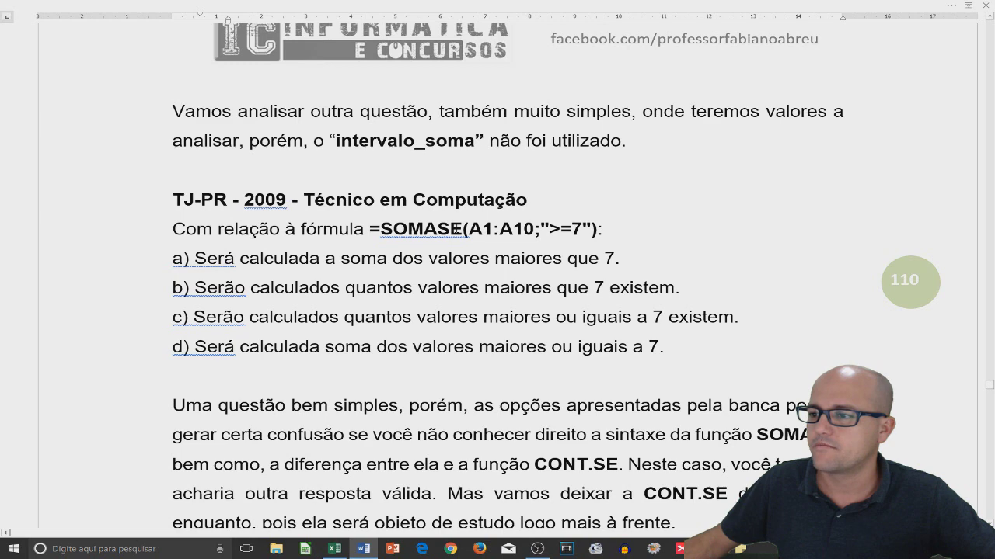
Step: Highlight the A1:A10 range in the question's =SOMASE formula
{"action": "left_click", "coordinate": [466, 229]}
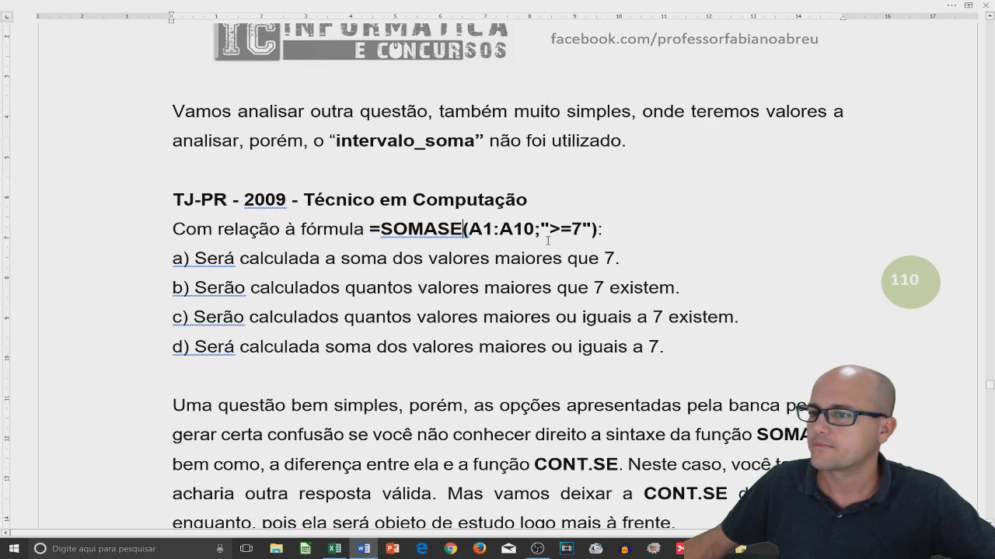
{"action": "scroll", "coordinate": [556, 242], "scroll_direction": "down", "scroll_amount": 1}
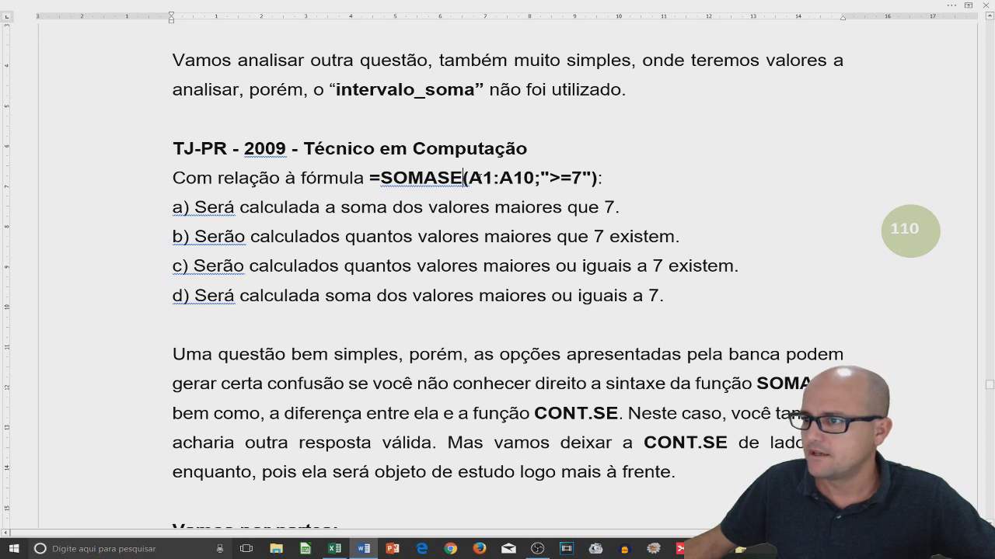
{"action": "left_click_drag", "start_coordinate": [468, 179], "coordinate": [535, 179]}
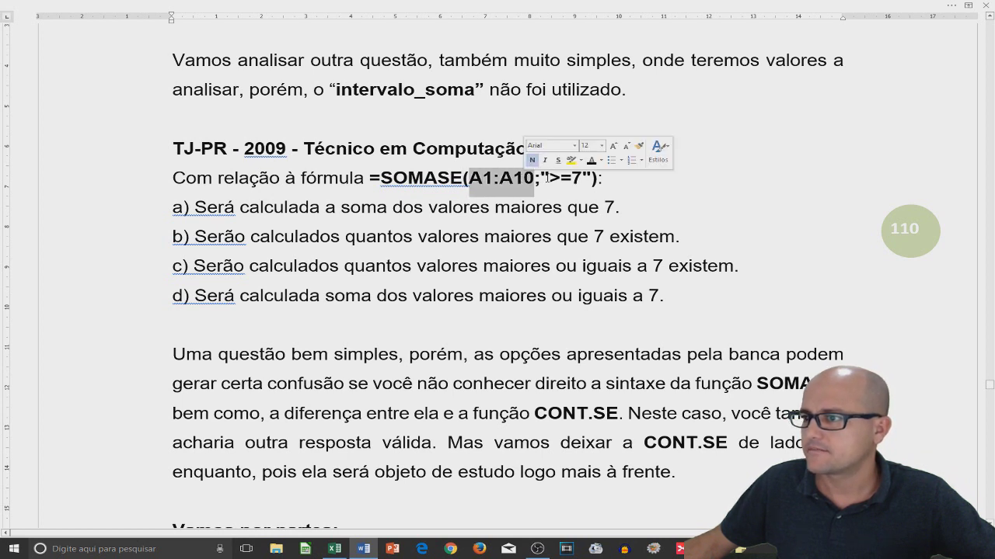
{"action": "left_click", "coordinate": [598, 179]}
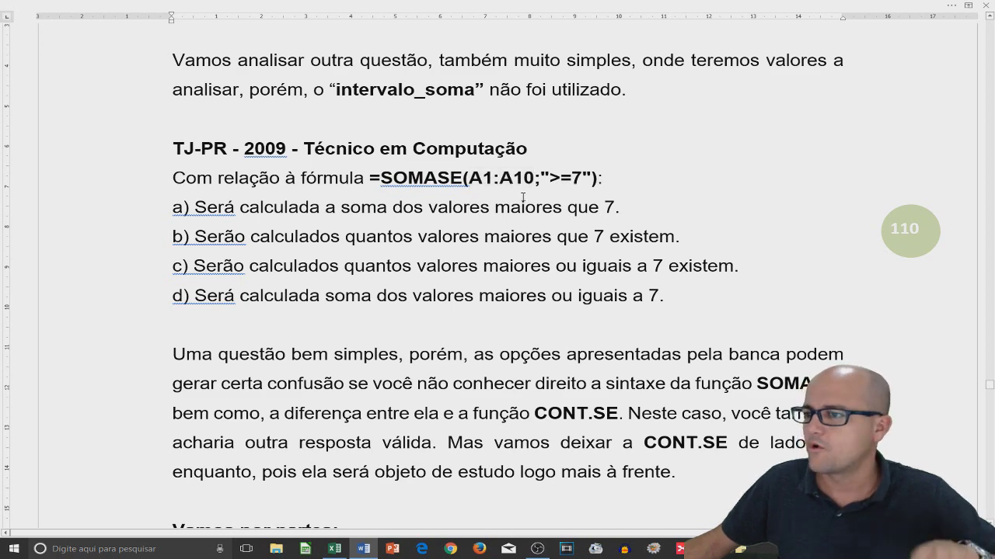
{"action": "scroll", "coordinate": [498, 215], "scroll_direction": "down", "scroll_amount": 1}
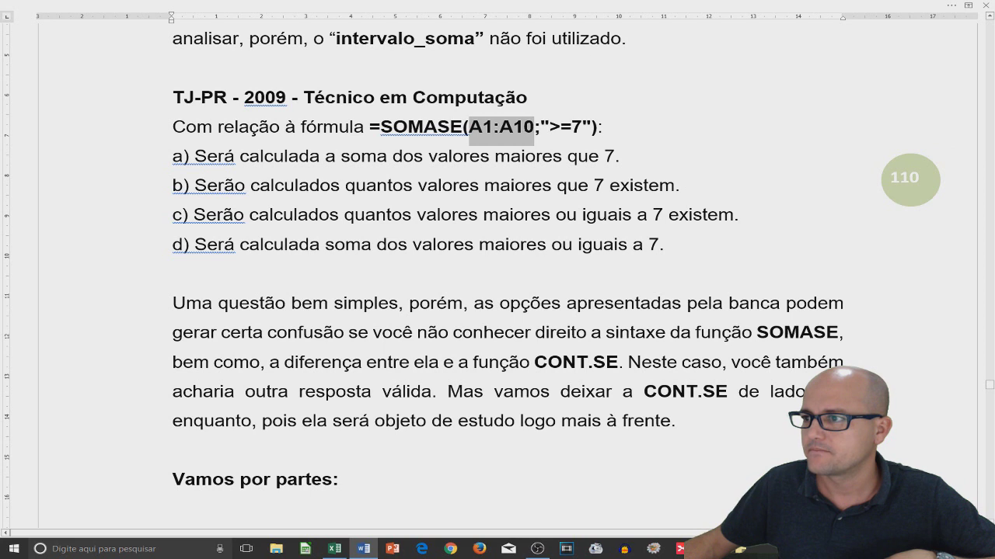
{"action": "left_click_drag", "start_coordinate": [549, 127], "coordinate": [559, 126]}
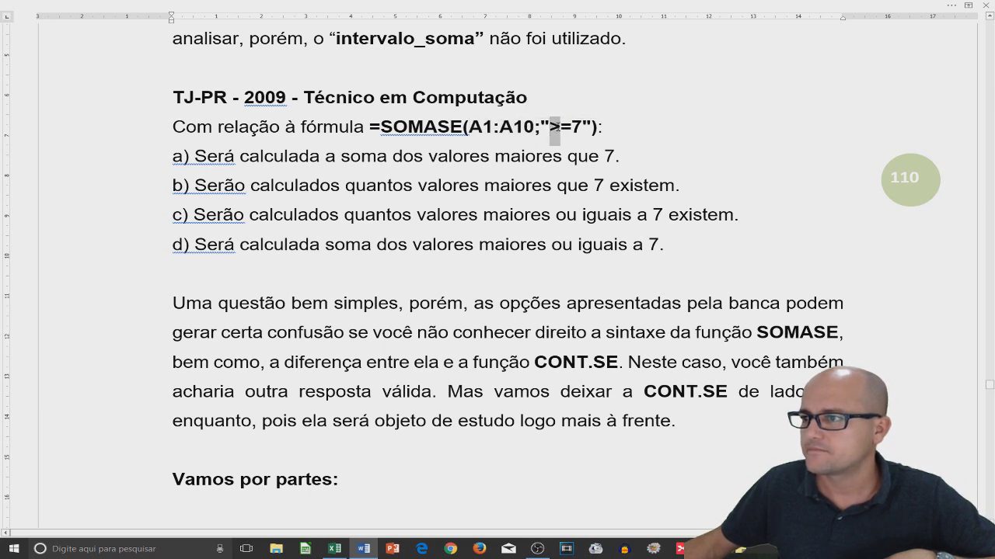
{"action": "left_click", "coordinate": [571, 127]}
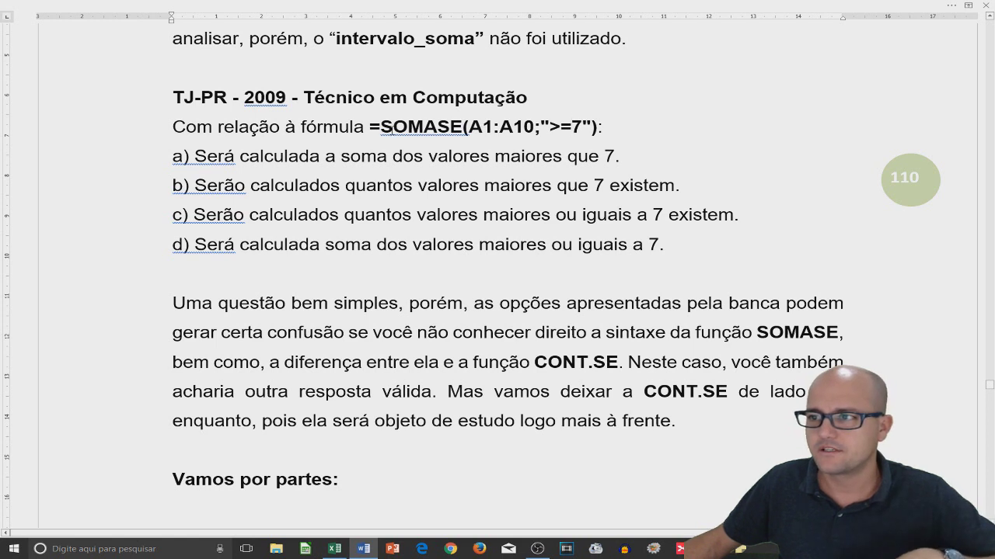
{"action": "left_click_drag", "start_coordinate": [379, 127], "coordinate": [464, 126]}
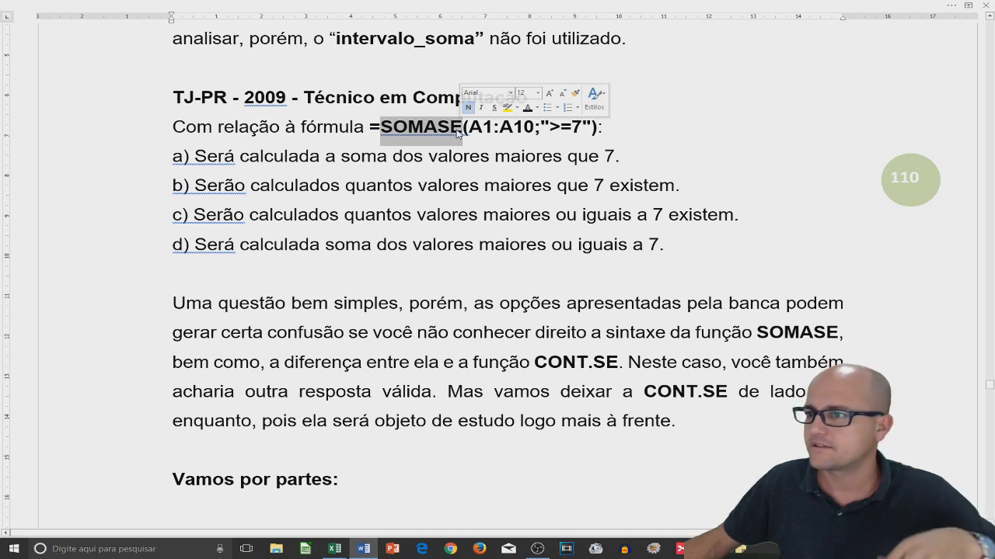
{"action": "left_click", "coordinate": [469, 129]}
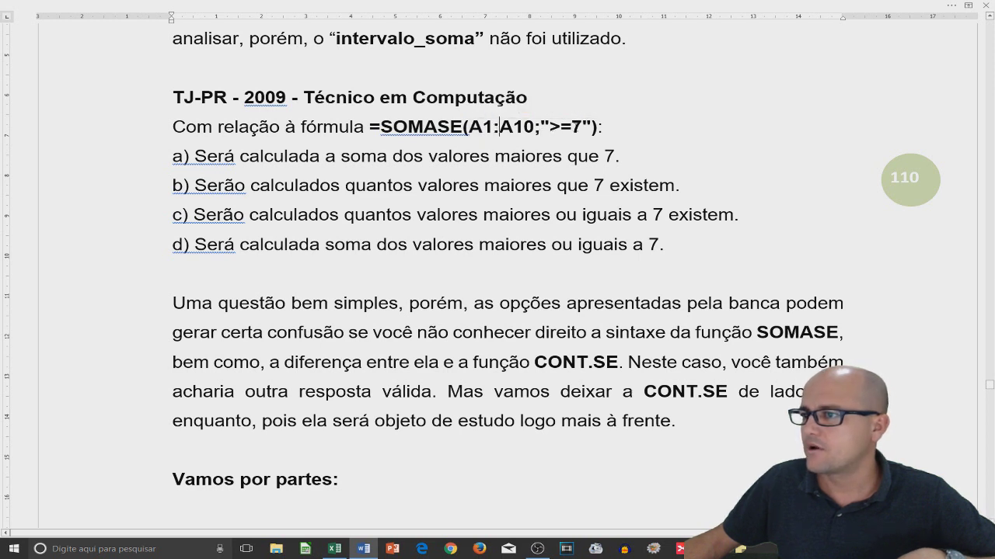
{"action": "left_click_drag", "start_coordinate": [571, 130], "coordinate": [571, 131]}
{"action": "left_click", "coordinate": [561, 128]}
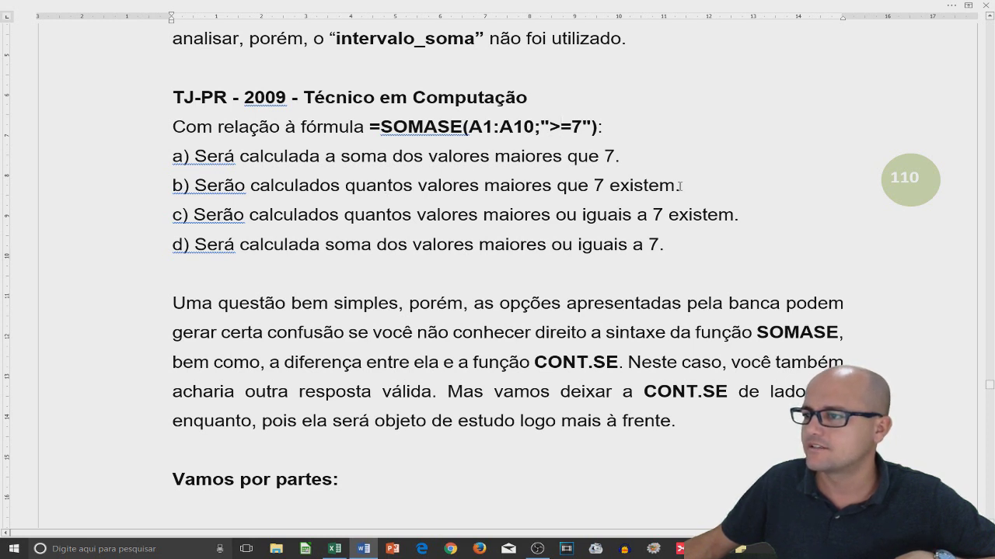
Step: Point out options b) and c) by briefly selecting and deselecting them
{"action": "left_click_drag", "start_coordinate": [679, 186], "coordinate": [156, 187]}
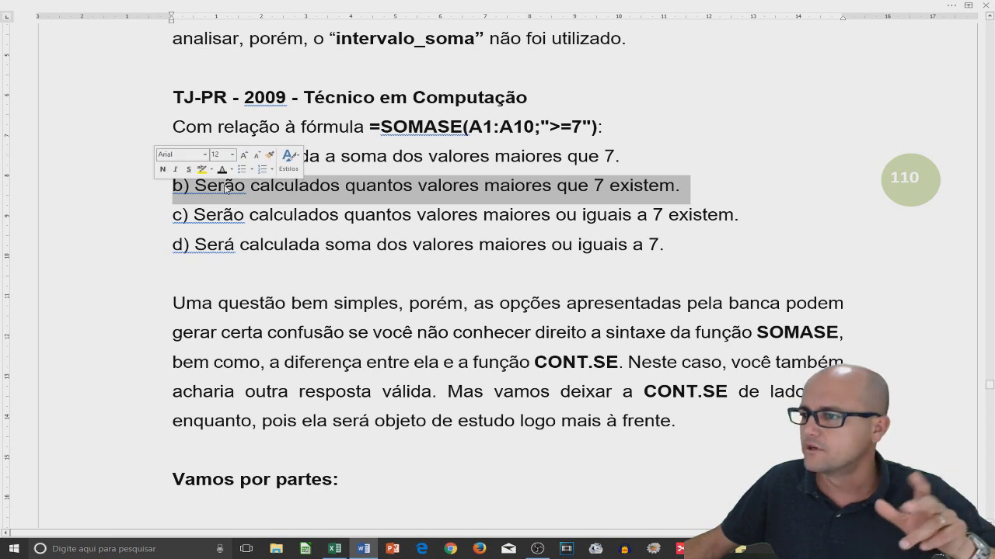
{"action": "left_click", "coordinate": [377, 187]}
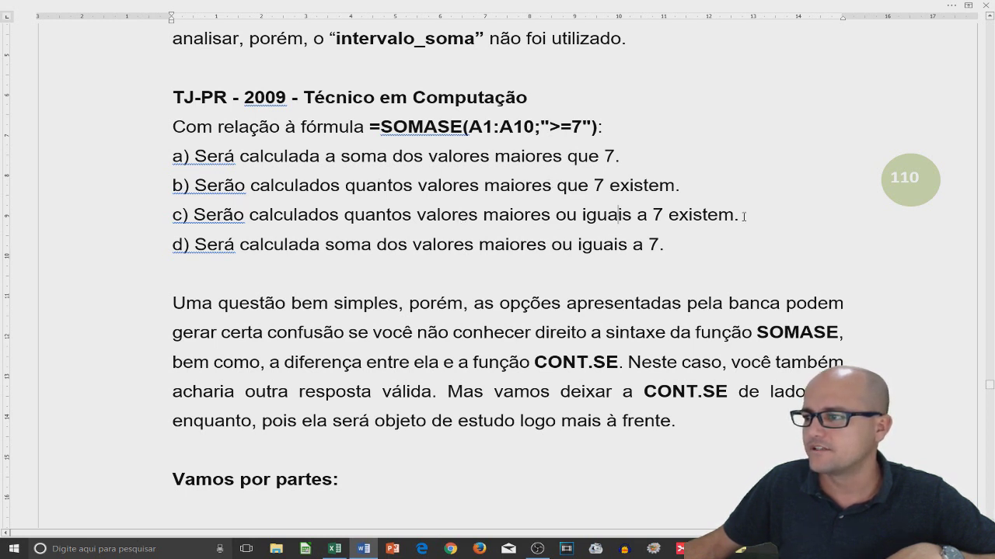
{"action": "left_click_drag", "start_coordinate": [736, 216], "coordinate": [250, 217]}
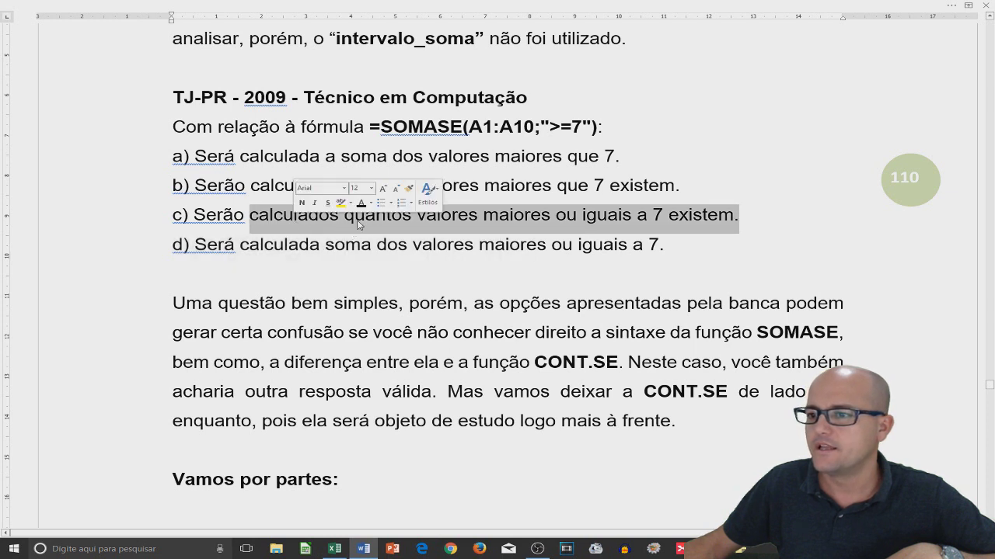
{"action": "left_click", "coordinate": [551, 128]}
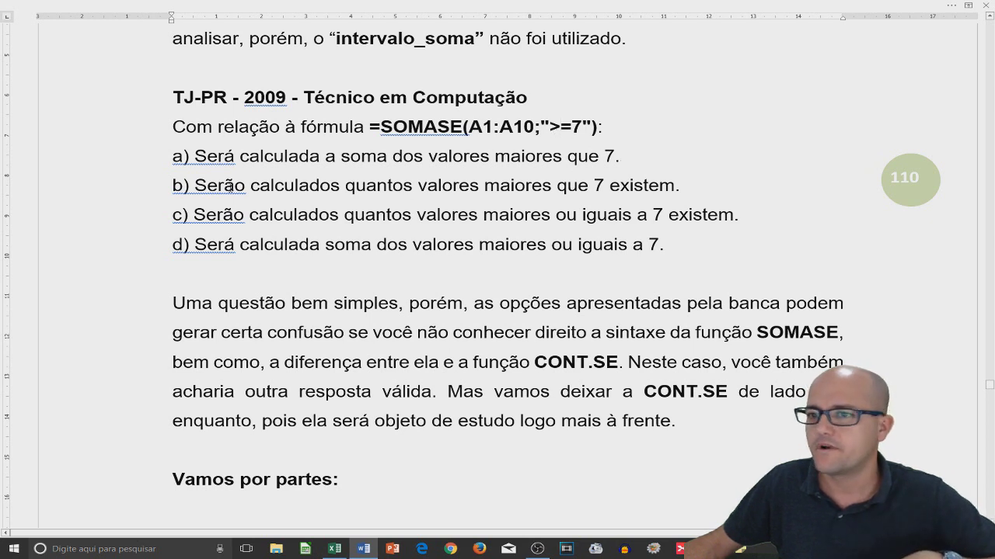
{"action": "left_click", "coordinate": [144, 194]}
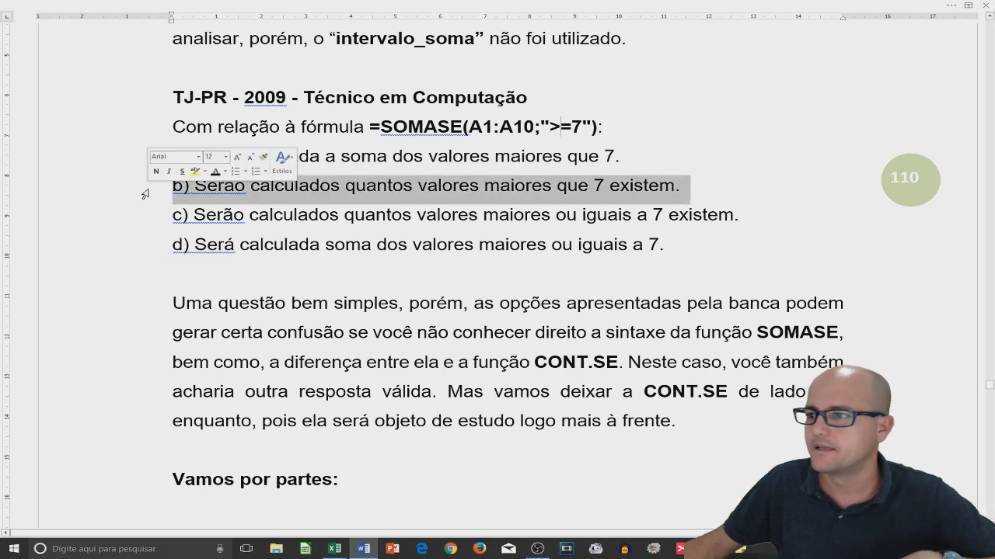
{"action": "left_click", "coordinate": [232, 223]}
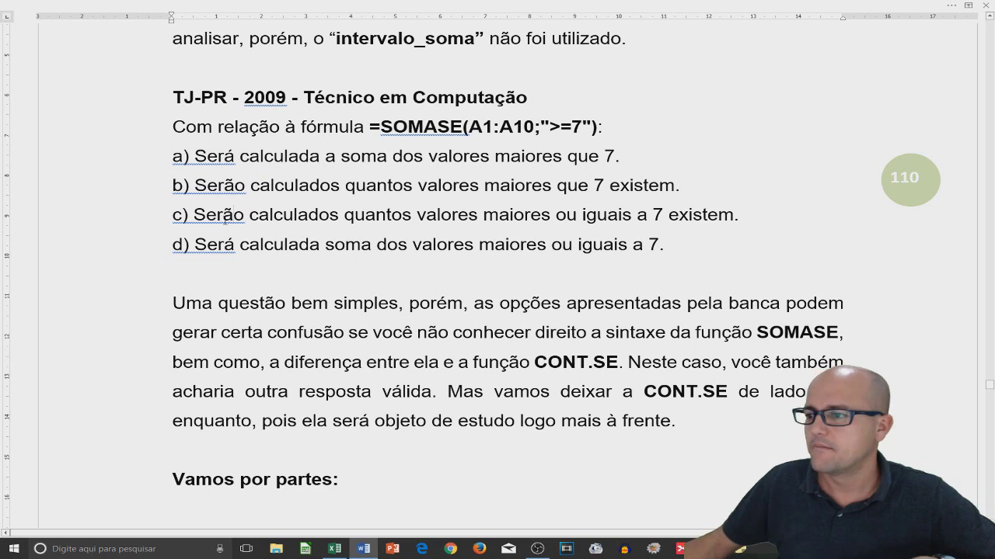
Step: Bold option d), the sum of values ≥ 7, as the correct answer
{"action": "left_click", "coordinate": [138, 255]}
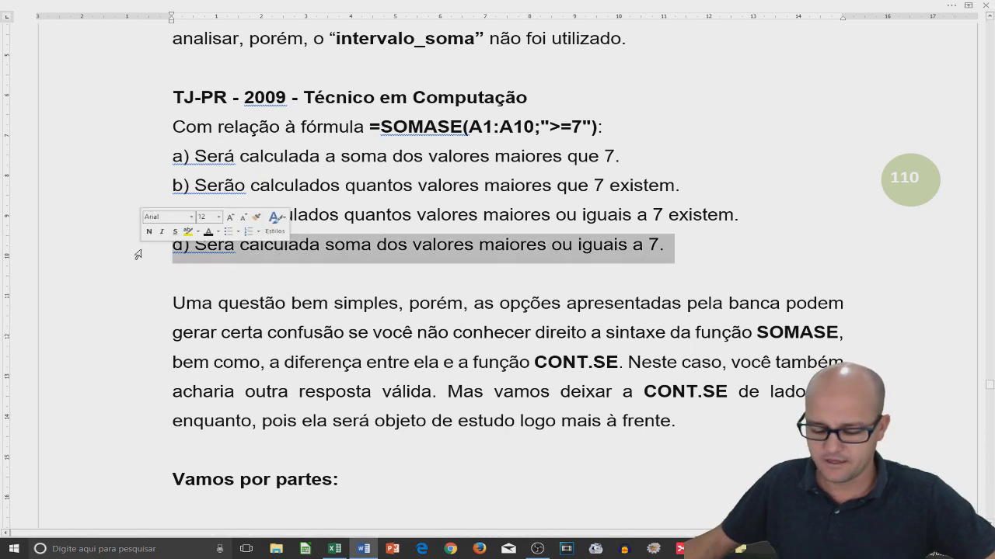
{"action": "key", "text": "ctrl+n"}
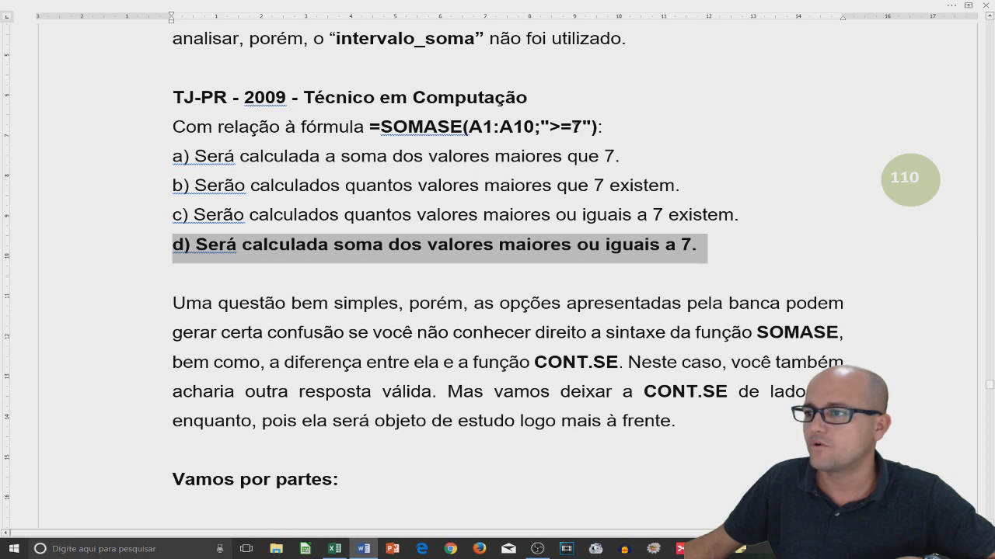
{"action": "scroll", "coordinate": [295, 224], "scroll_direction": "down", "scroll_amount": 1}
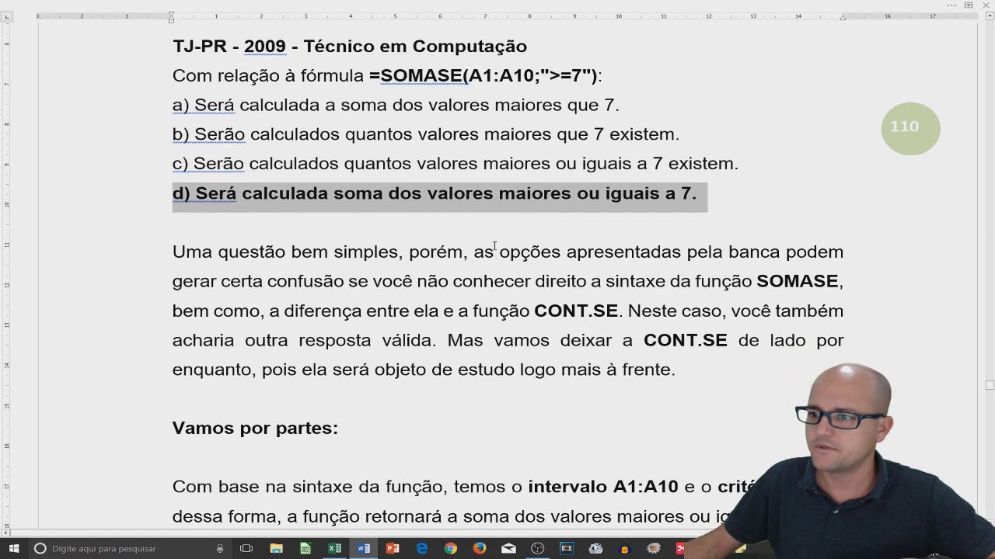
Step: Scroll further down through the Word course notes
{"action": "scroll", "coordinate": [257, 223], "scroll_direction": "down", "scroll_amount": 1}
{"action": "scroll", "coordinate": [311, 222], "scroll_direction": "down", "scroll_amount": 1}
{"action": "scroll", "coordinate": [365, 221], "scroll_direction": "down", "scroll_amount": 1}
{"action": "scroll", "coordinate": [423, 219], "scroll_direction": "down", "scroll_amount": 1}
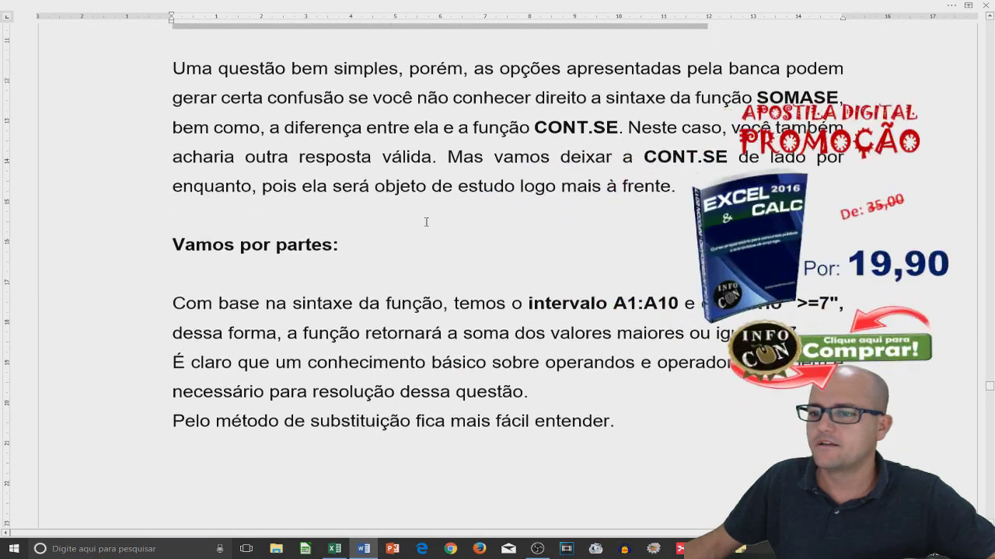
{"action": "scroll", "coordinate": [423, 219], "scroll_direction": "down", "scroll_amount": 1}
{"action": "scroll", "coordinate": [404, 206], "scroll_direction": "down", "scroll_amount": 1}
{"action": "scroll", "coordinate": [373, 178], "scroll_direction": "down", "scroll_amount": 4}
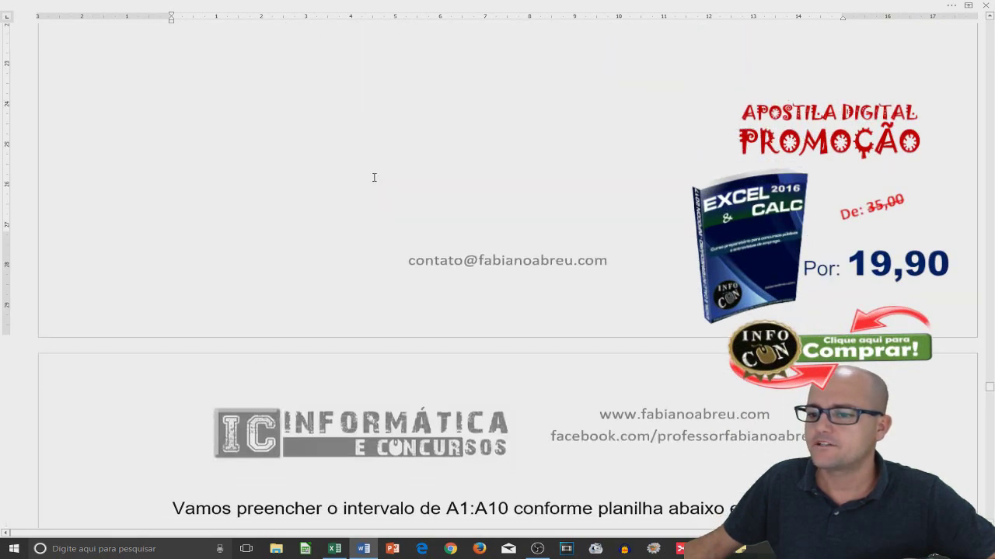
{"action": "scroll", "coordinate": [373, 183], "scroll_direction": "down", "scroll_amount": 5}
{"action": "scroll", "coordinate": [373, 183], "scroll_direction": "down", "scroll_amount": 2}
{"action": "scroll", "coordinate": [544, 198], "scroll_direction": "down", "scroll_amount": 1}
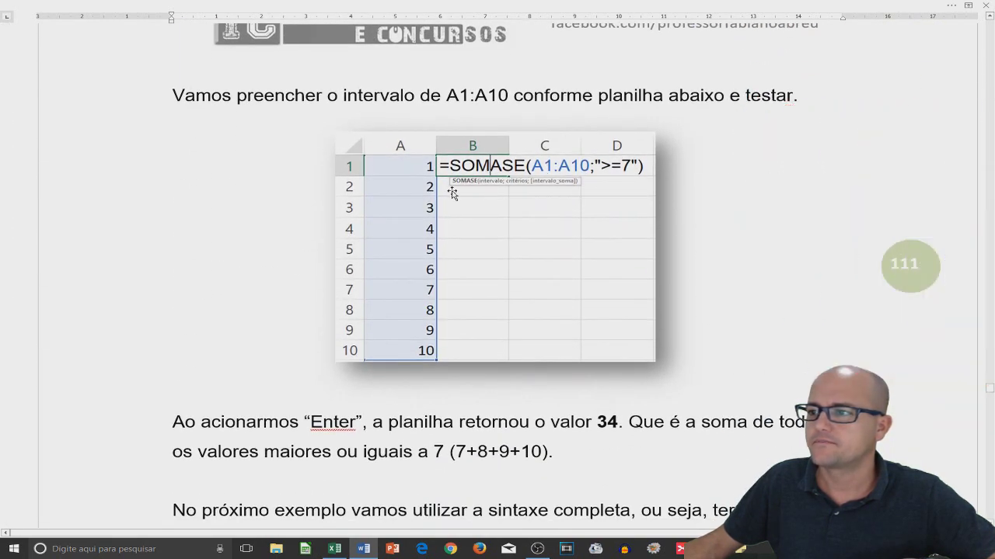
Step: In Excel, enter =SOMASE(A1:A10;">=7") in B1, checking its range and criteria arguments
{"action": "key", "text": "alt+Tab"}
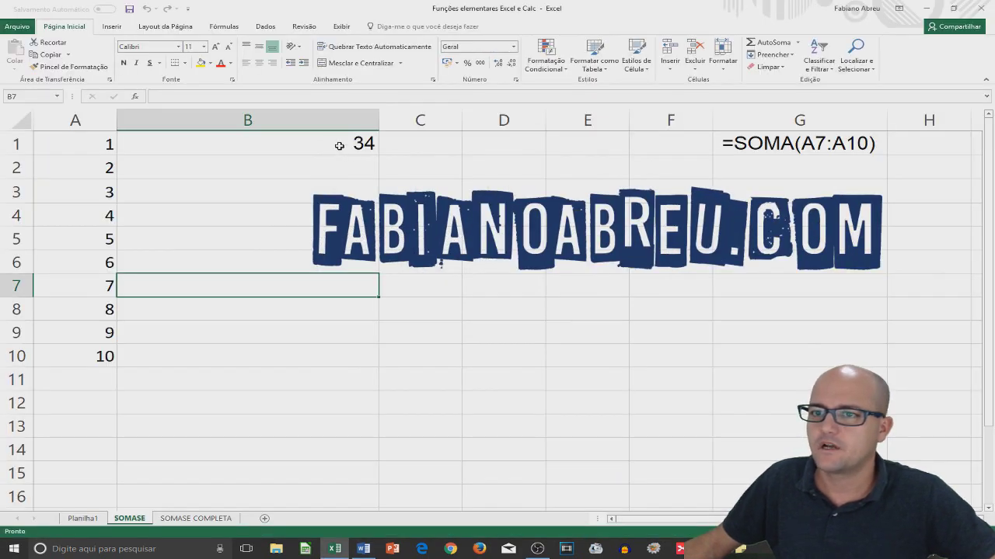
{"action": "left_click", "coordinate": [339, 146]}
{"action": "type", "text": "=SOMASE(A1:A10;\">=7\")"}
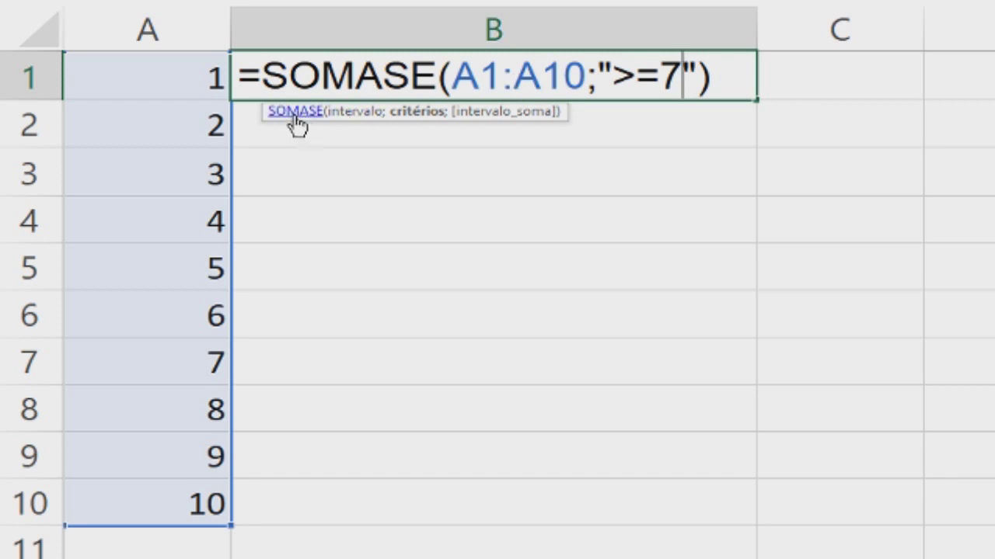
{"action": "left_click", "coordinate": [360, 127]}
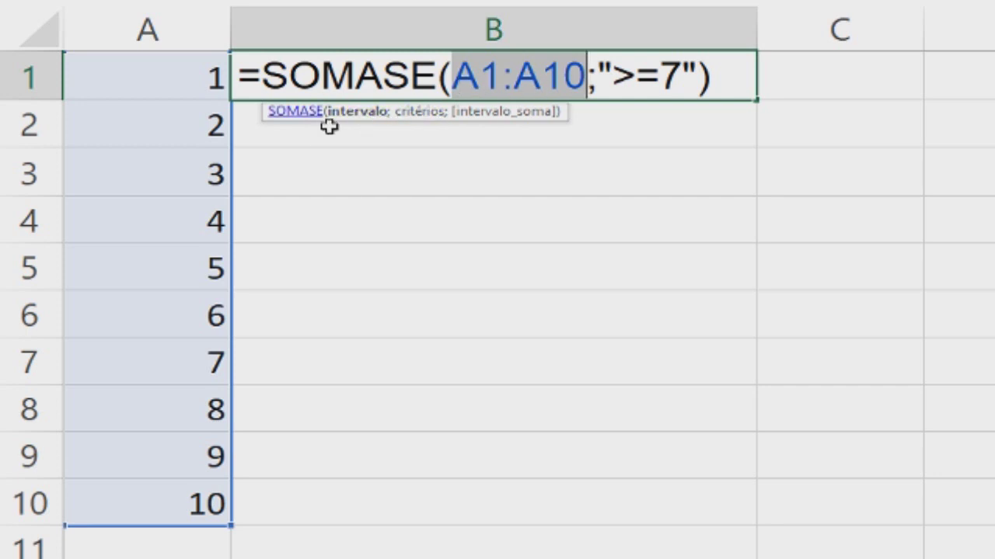
{"action": "left_click", "coordinate": [418, 112]}
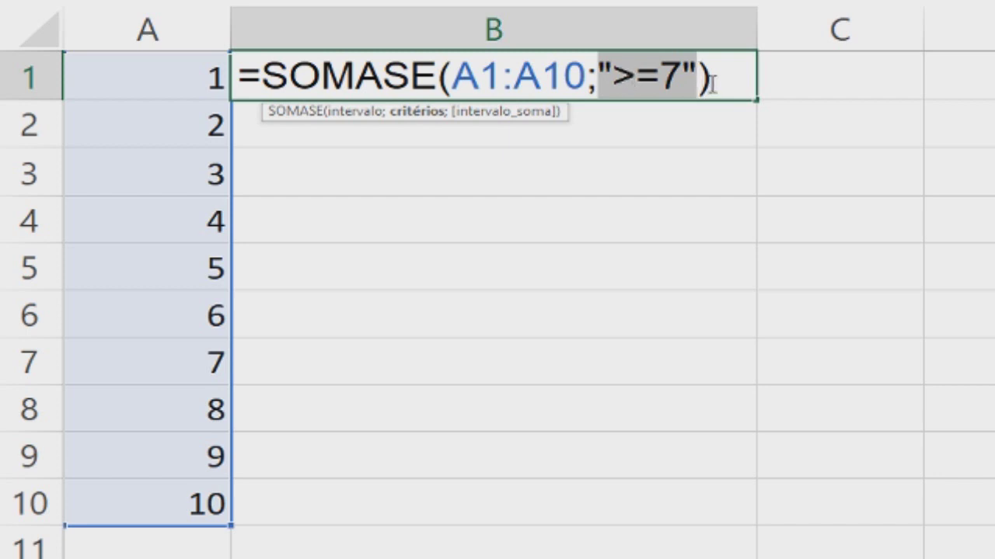
{"action": "key", "text": "Return"}
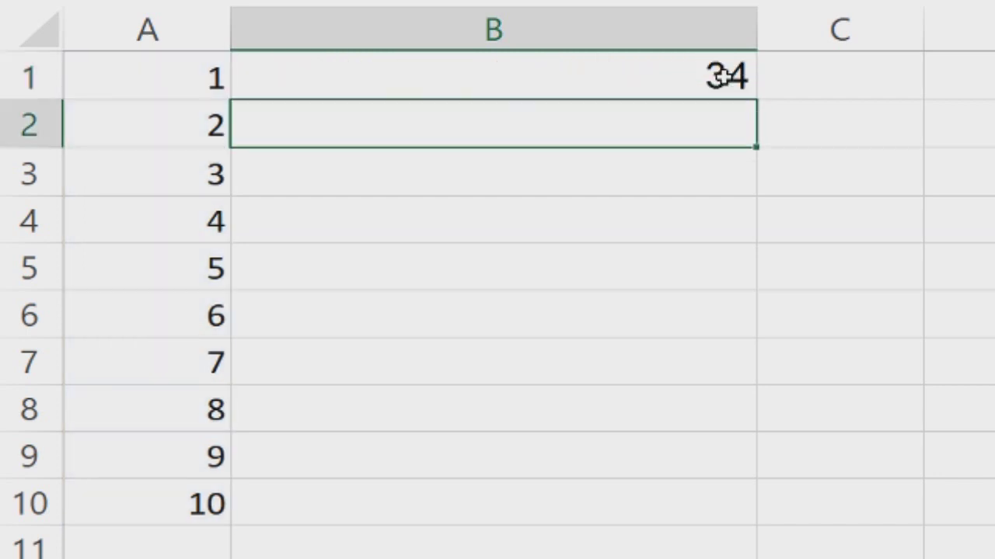
Step: Enter =SOMA(A7:A10) in B2, which also returns 34
{"action": "double_click", "coordinate": [397, 116]}
{"action": "type", "text": "=som"}
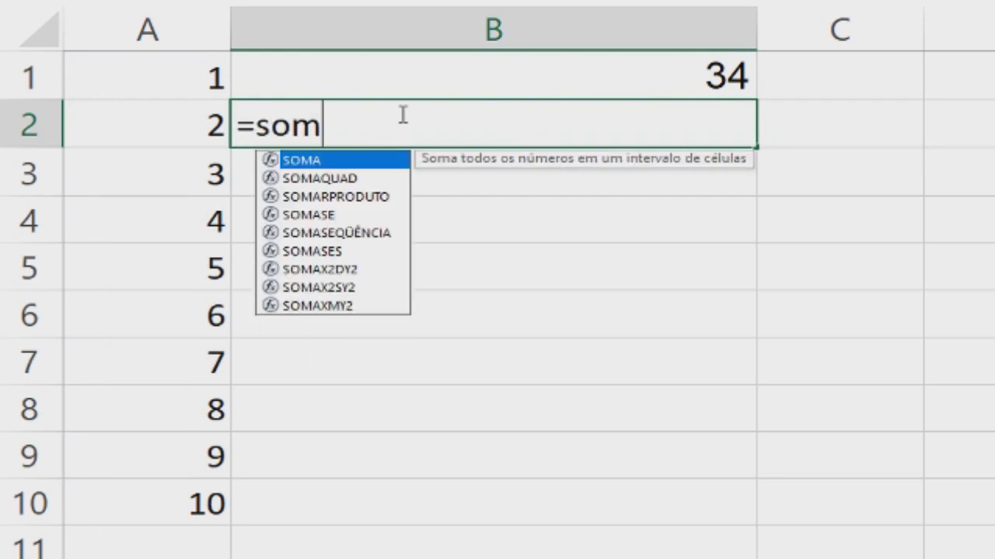
{"action": "type", "text": "a("}
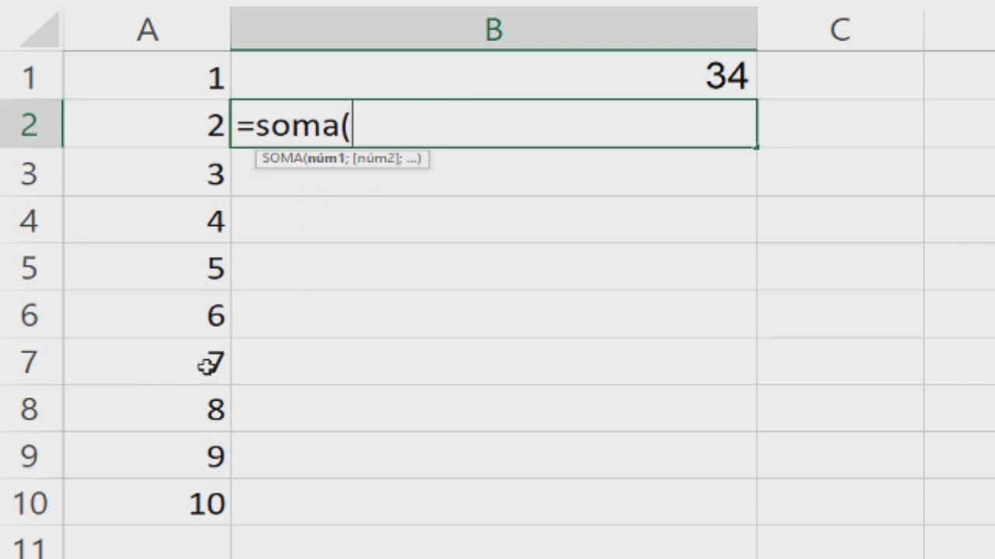
{"action": "left_click_drag", "start_coordinate": [214, 361], "coordinate": [210, 500]}
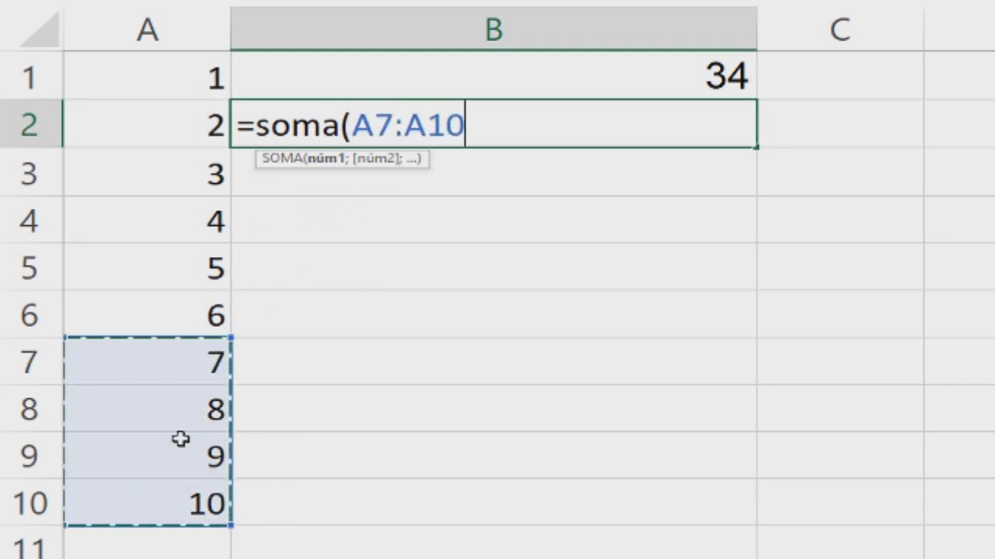
{"action": "key", "text": "Return"}
Step: Compare B2's SOMA formula with B1's SOMASE formula without changing either
{"action": "double_click", "coordinate": [622, 138]}
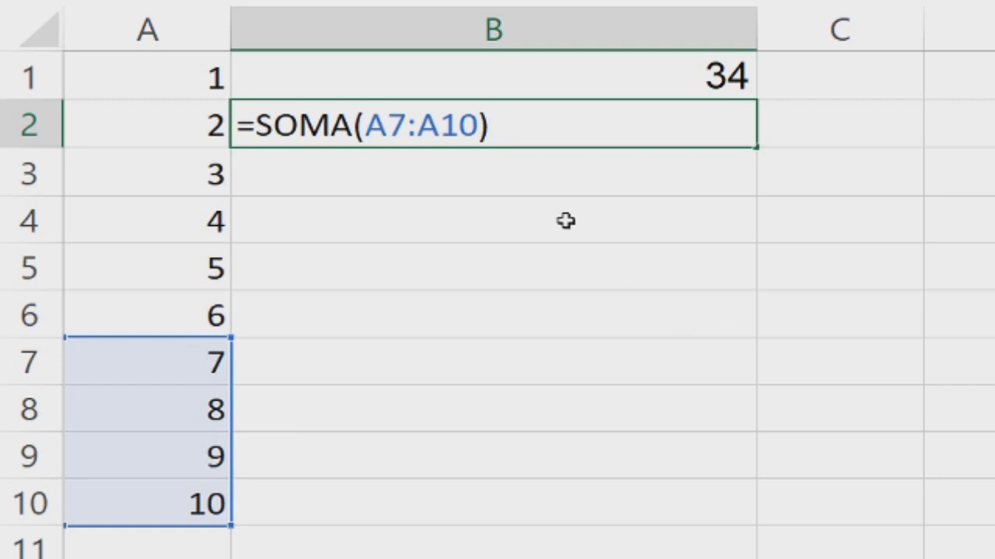
{"action": "key", "text": "Escape"}
{"action": "double_click", "coordinate": [659, 76]}
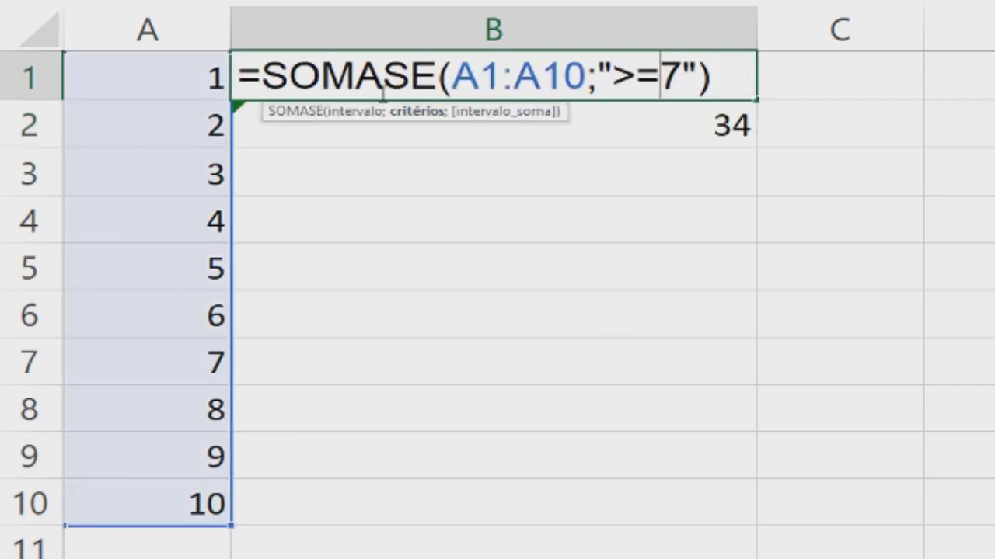
{"action": "key", "text": "Escape"}
{"action": "key", "text": "alt+Tab"}
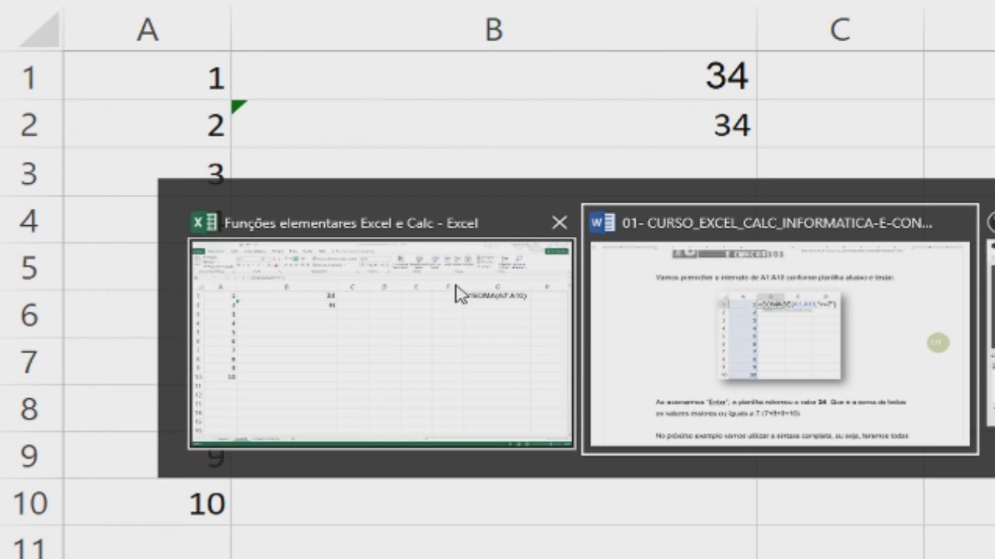
Step: Scroll through the TRE/CE 2012 question down to its answer options a) to e)
{"action": "scroll", "coordinate": [379, 291], "scroll_direction": "down", "scroll_amount": 5}
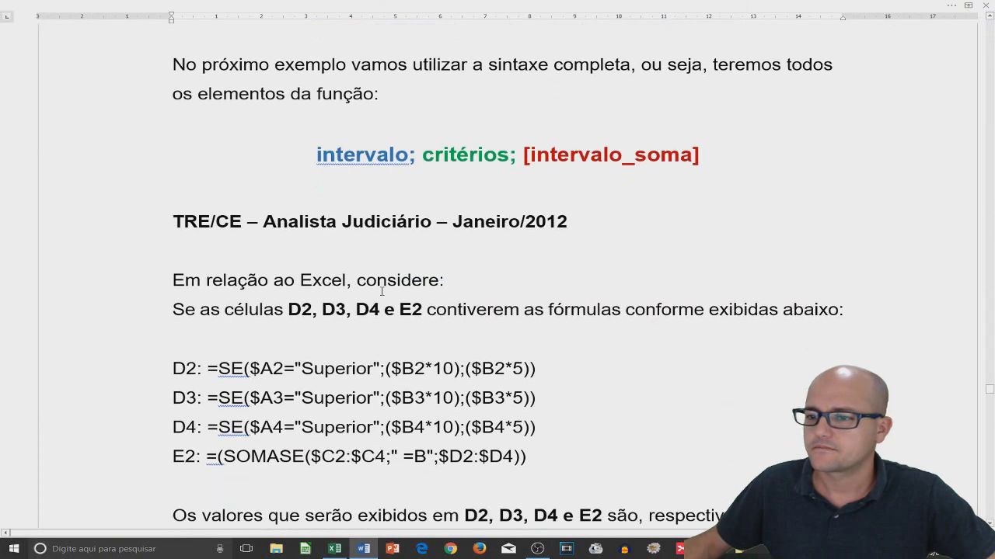
{"action": "scroll", "coordinate": [289, 278], "scroll_direction": "down", "scroll_amount": 1}
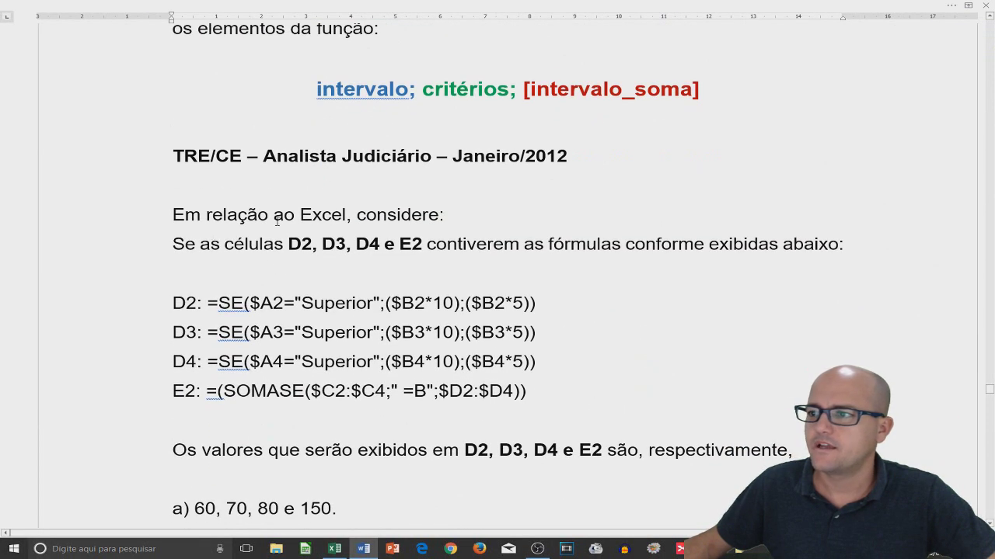
{"action": "scroll", "coordinate": [228, 230], "scroll_direction": "down", "scroll_amount": 1}
{"action": "scroll", "coordinate": [397, 232], "scroll_direction": "down", "scroll_amount": 4}
{"action": "scroll", "coordinate": [397, 233], "scroll_direction": "down", "scroll_amount": 4}
{"action": "scroll", "coordinate": [396, 230], "scroll_direction": "down", "scroll_amount": 2}
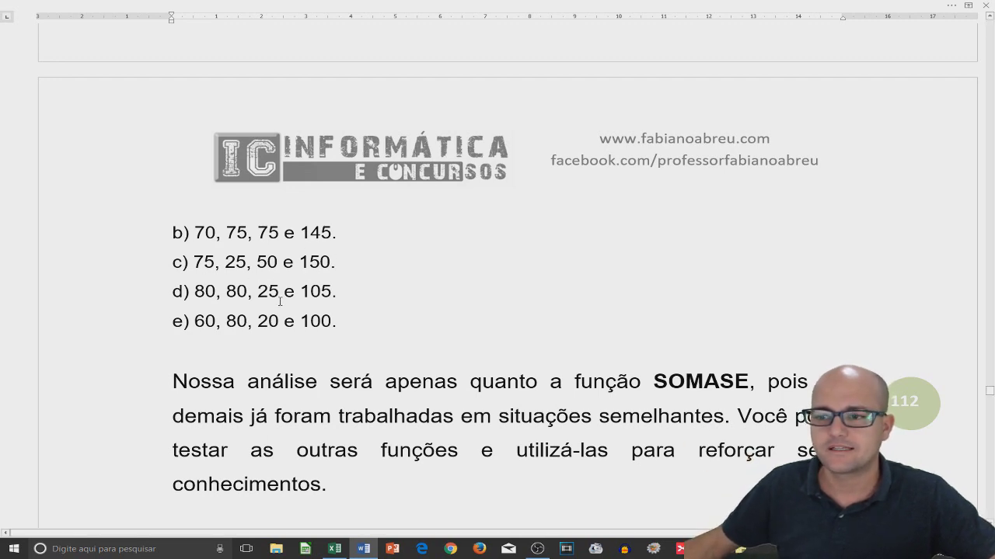
Step: Scroll back up toward the '2. Função SOMASE' heading
{"action": "scroll", "coordinate": [279, 301], "scroll_direction": "up", "scroll_amount": 10}
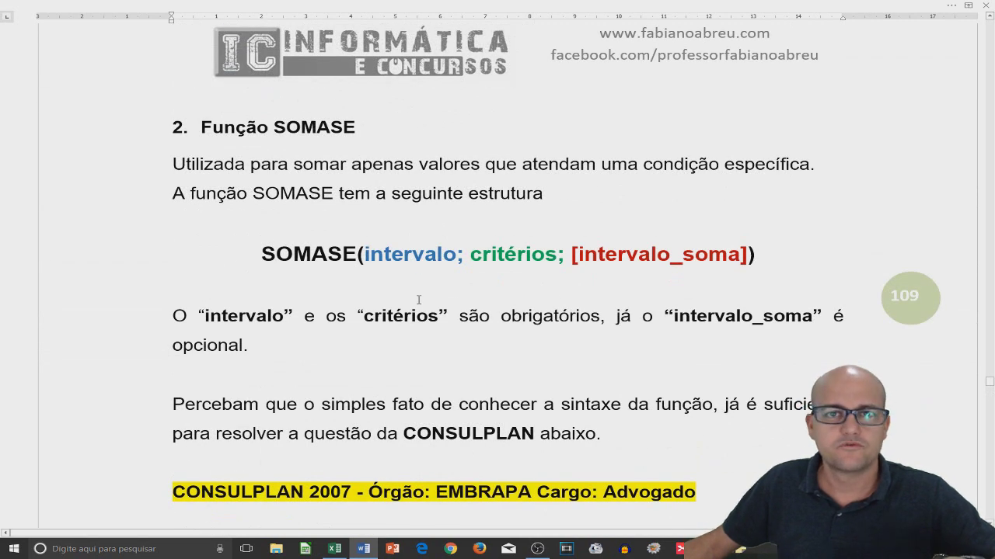